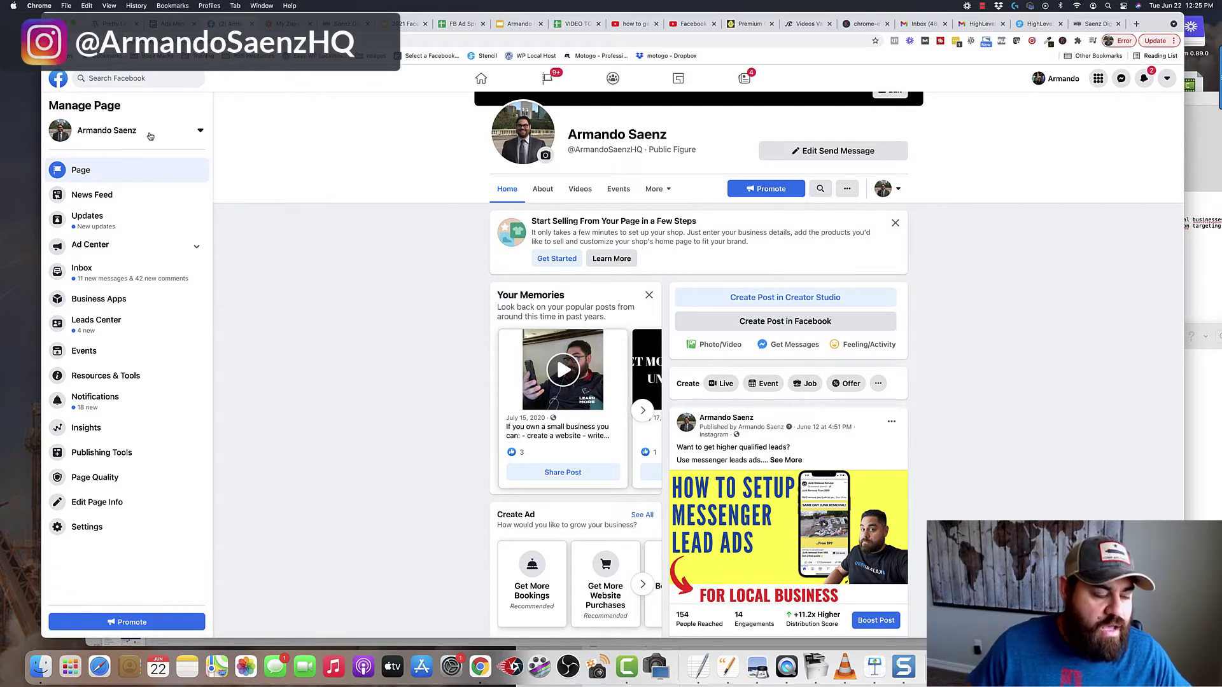
Scroll the Page home to look over the recent Messenger lead ads post
scroll(447, 223, up, 3)
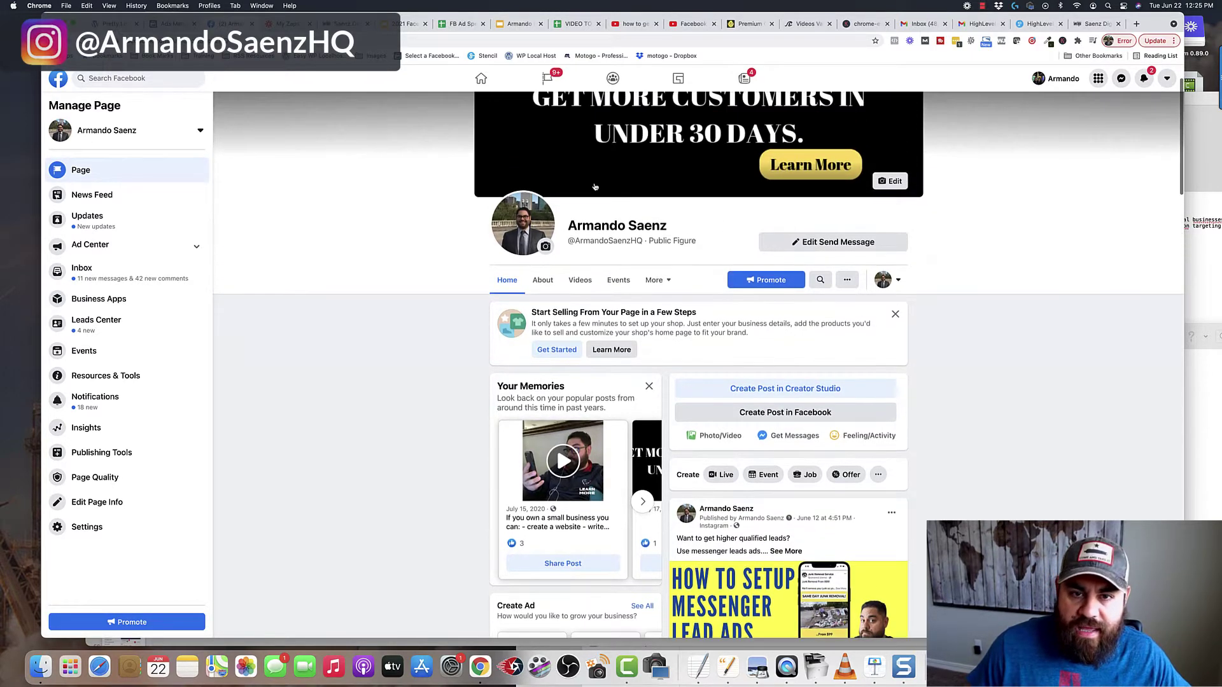
scroll(431, 259, down, 2)
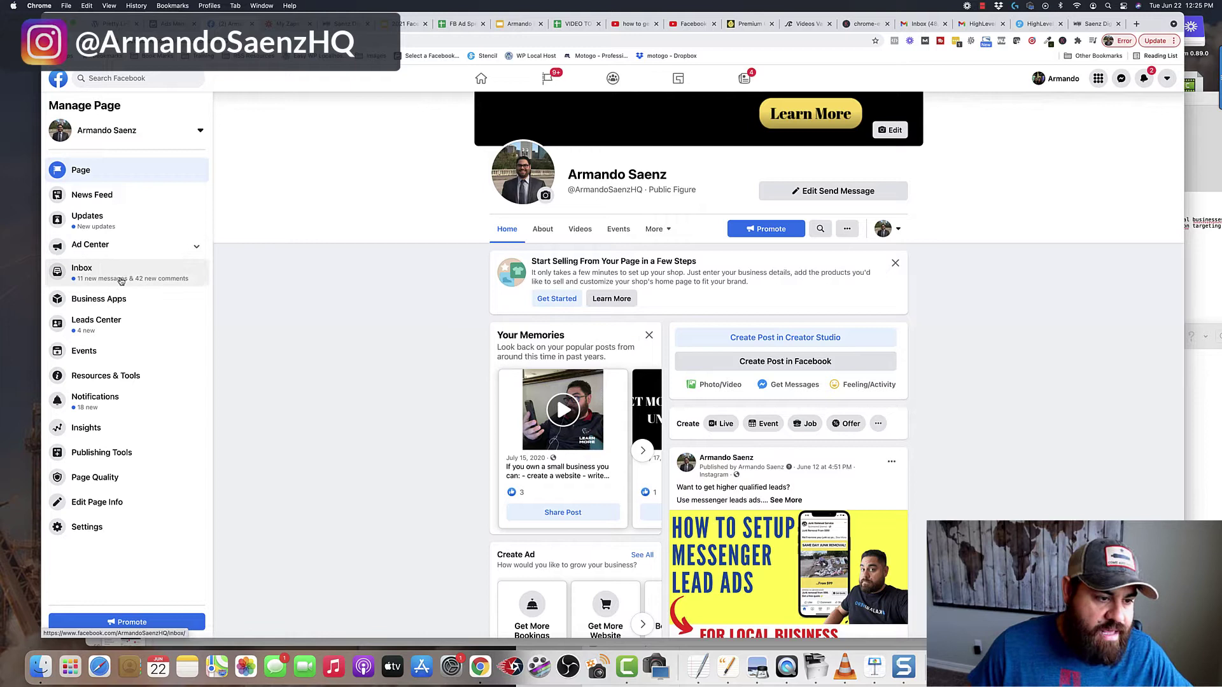
In Leads Center, review the All Forms filter list, then select all 11 leads
click(83, 324)
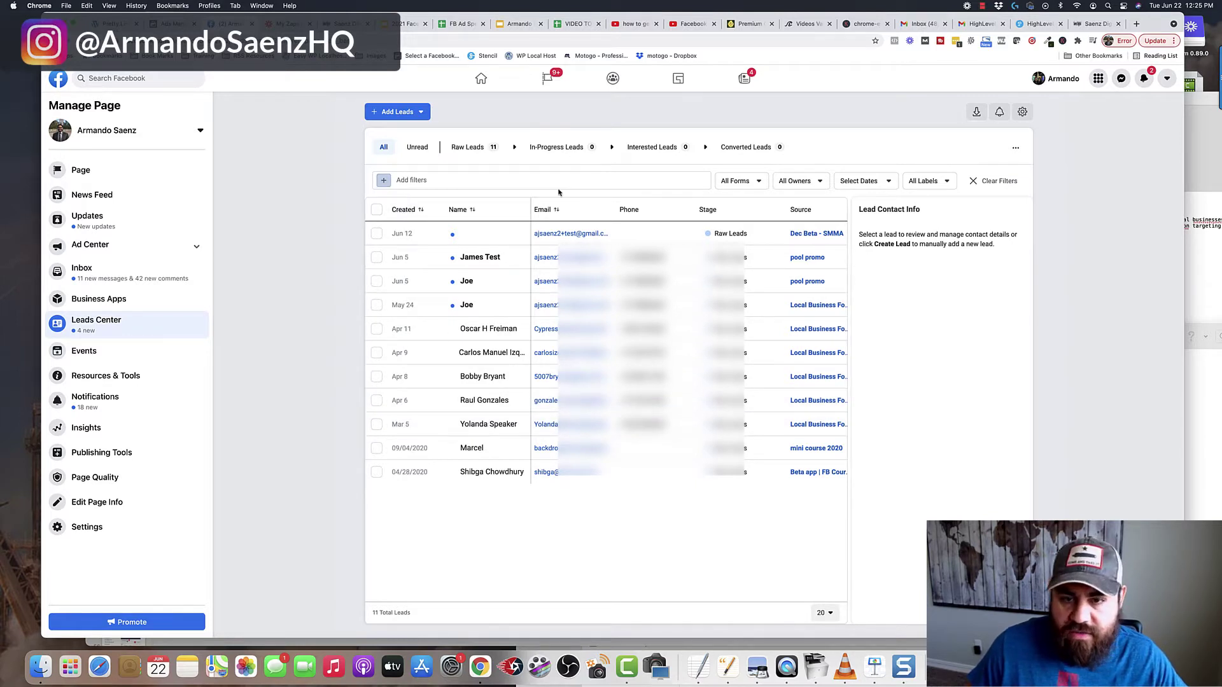
click(764, 184)
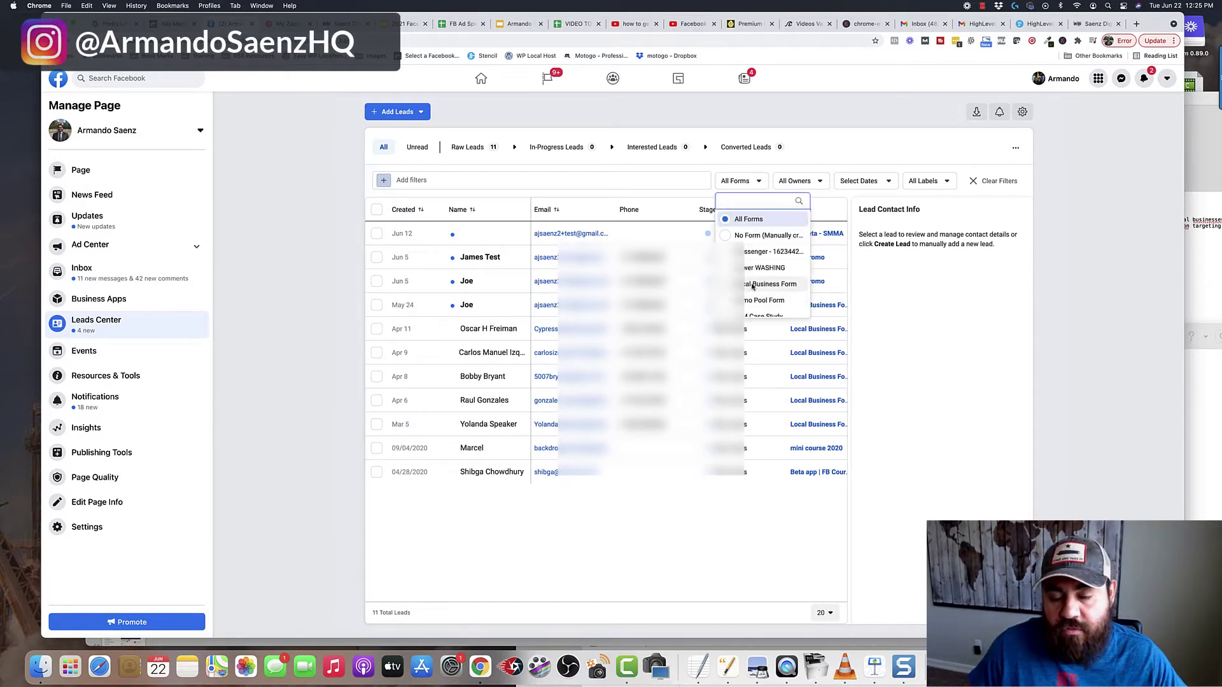
scroll(752, 287, down, 2)
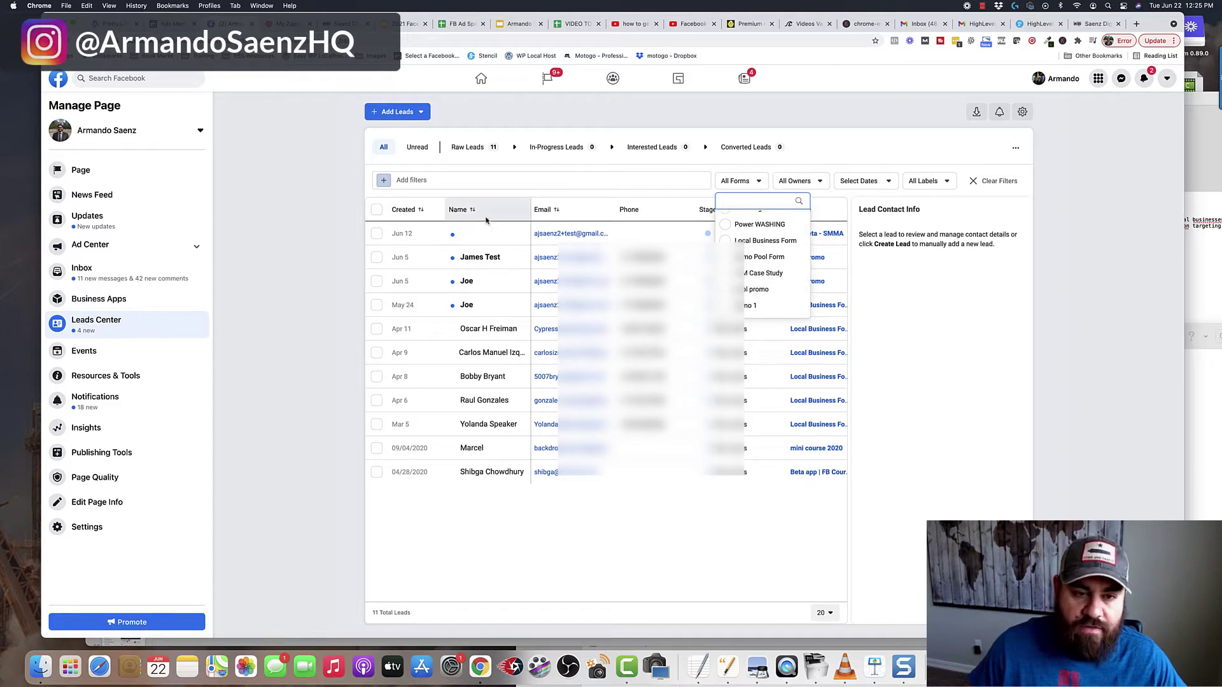
click(474, 194)
click(377, 210)
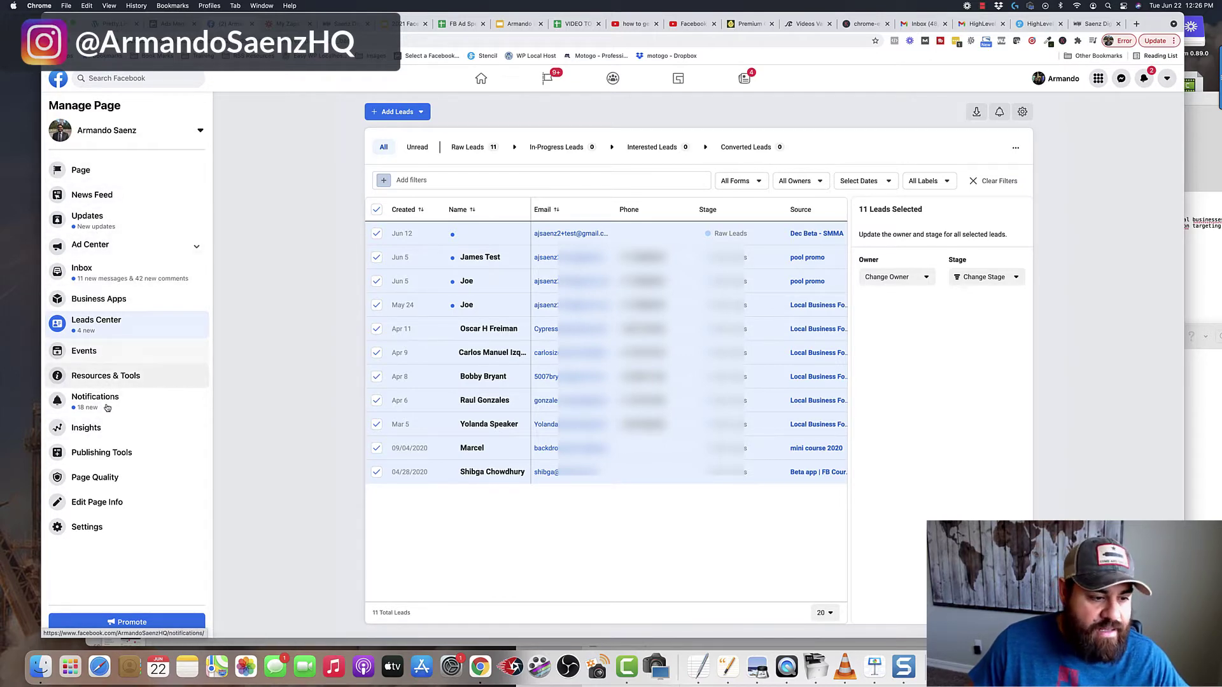
Go to Publishing Tools' Forms Library and review each lead form's lead count
click(96, 454)
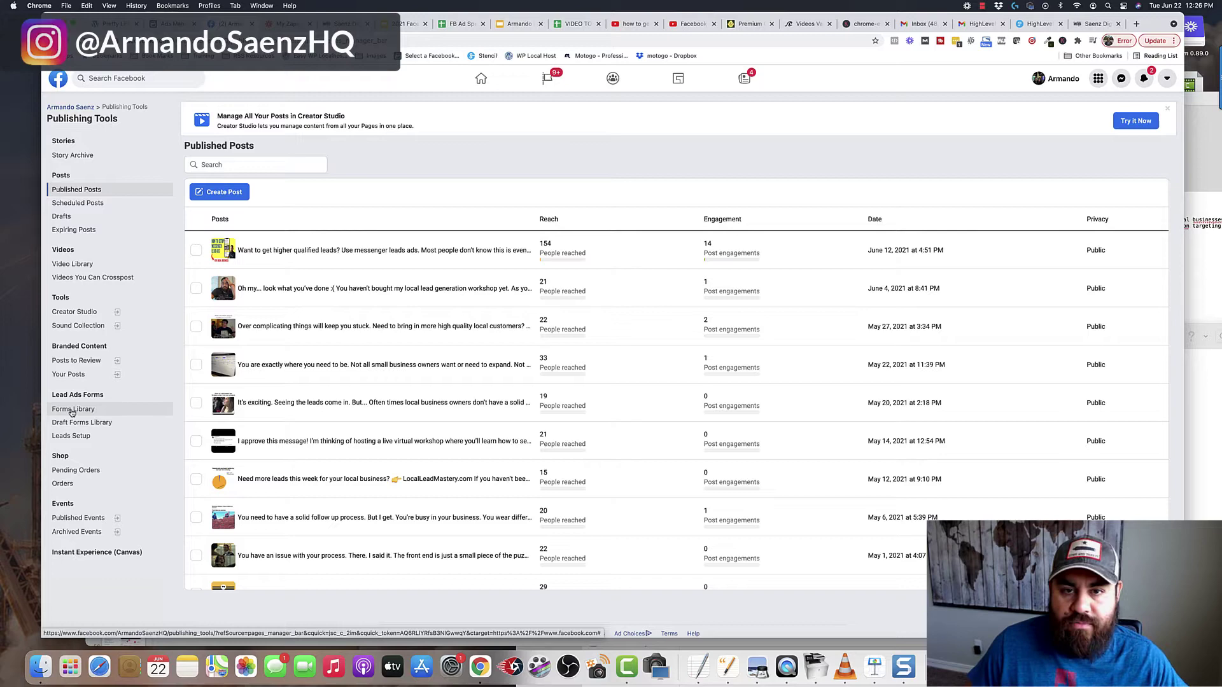
click(71, 411)
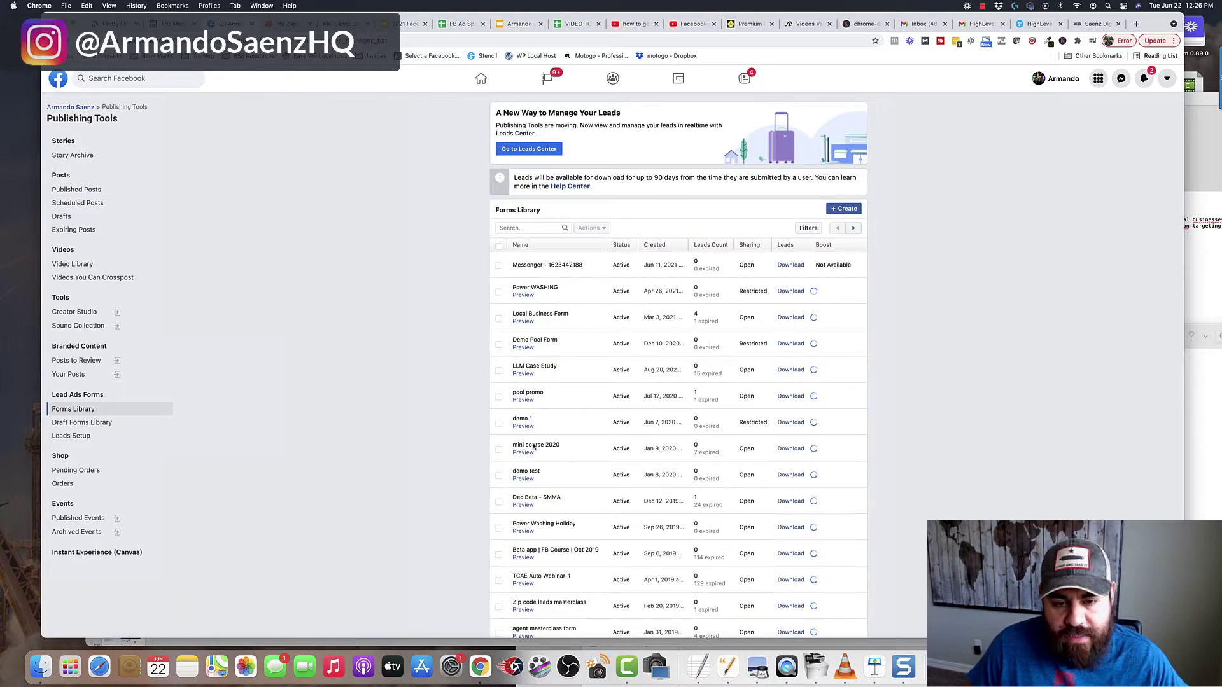
mouse_move(680, 386)
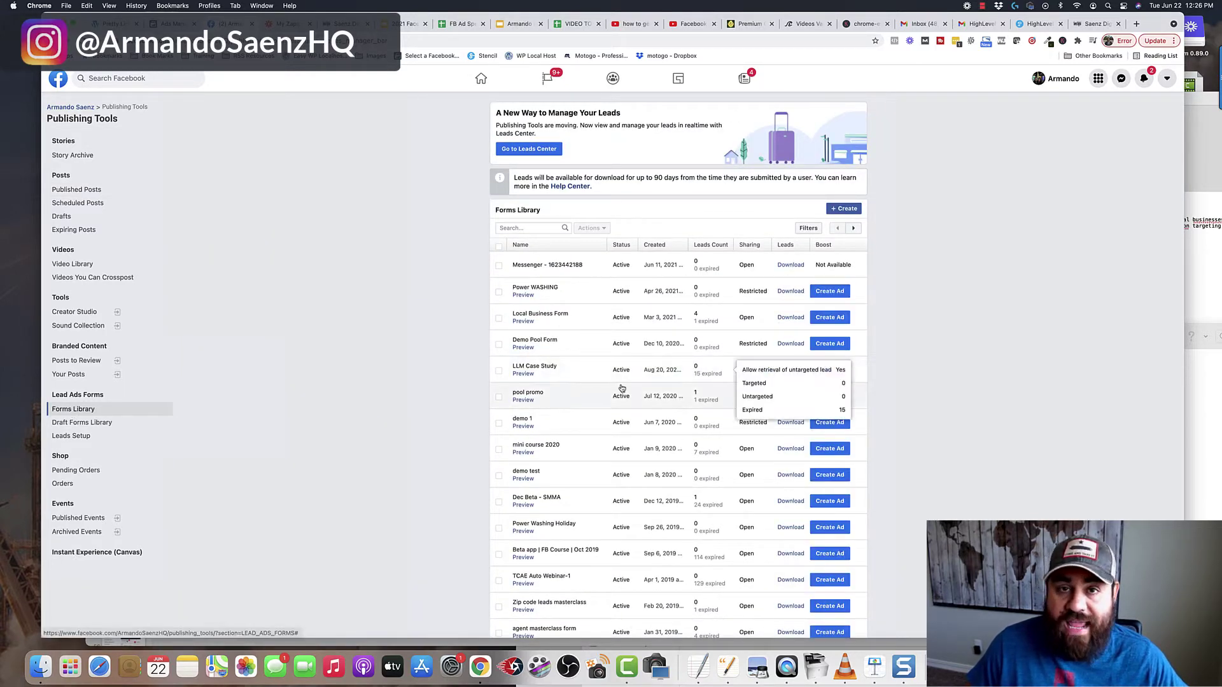
mouse_move(699, 326)
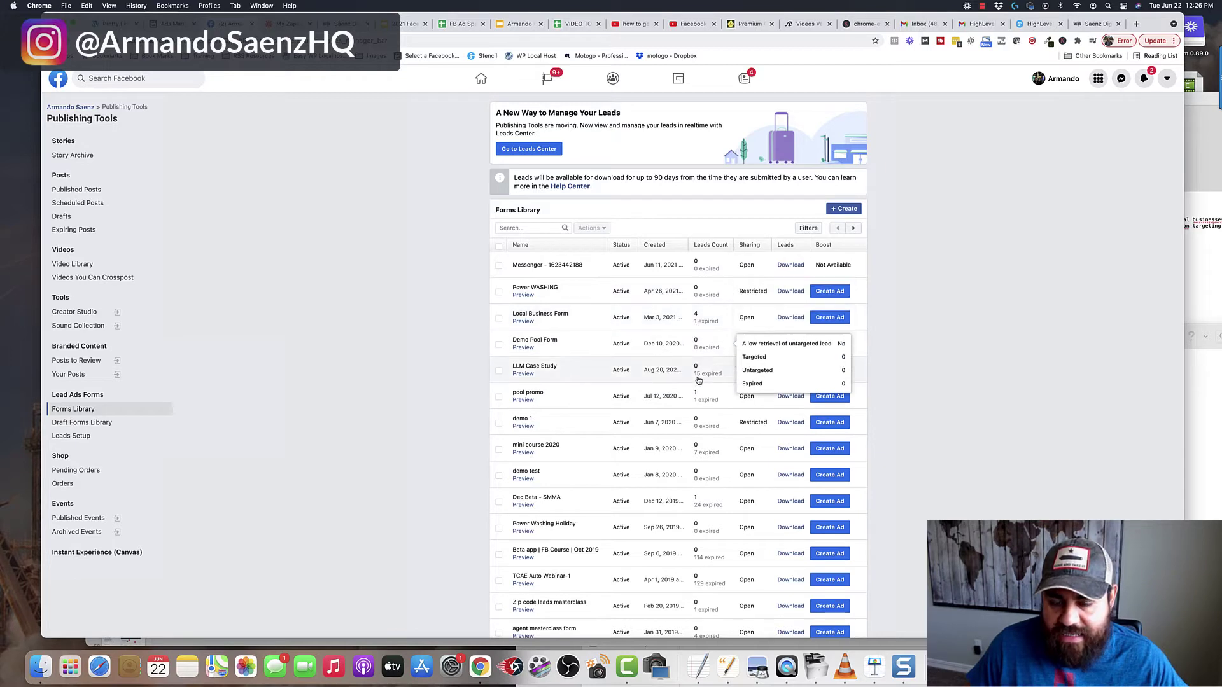
mouse_move(701, 294)
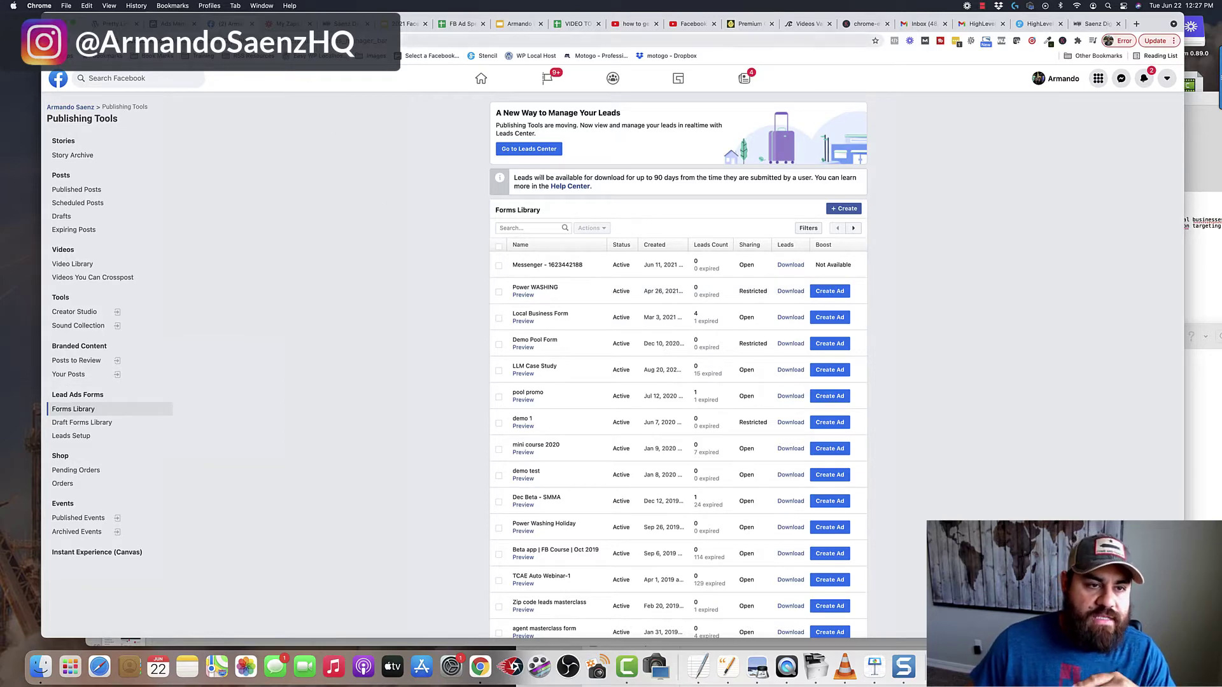
Switch to the Zapier My Zaps tab and scroll to the top of Home
click(287, 25)
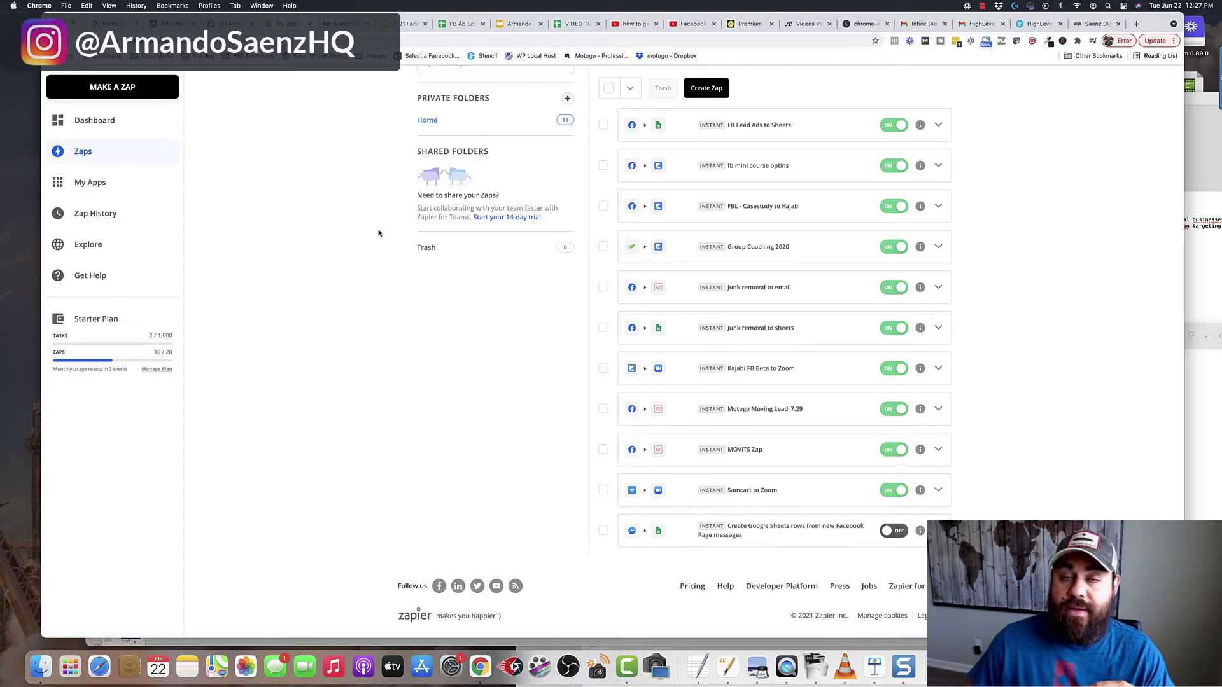
scroll(378, 233, up, 4)
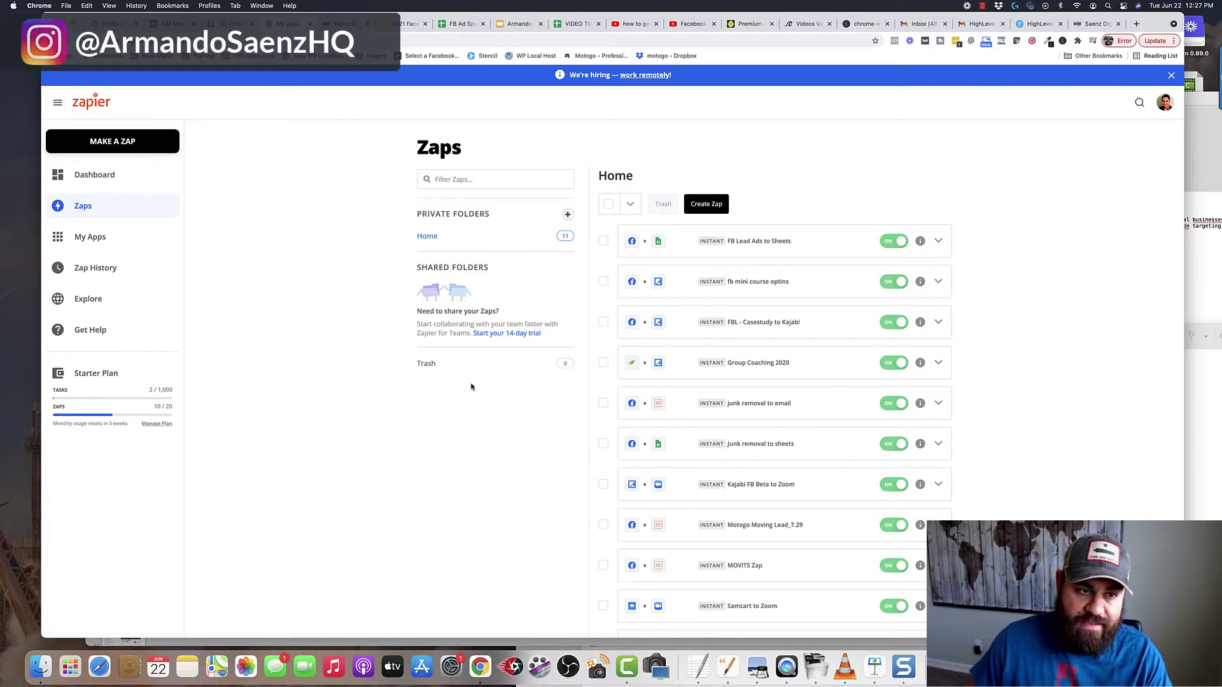
Start a new zap with Facebook Lead Ads' New Lead as the trigger
click(117, 140)
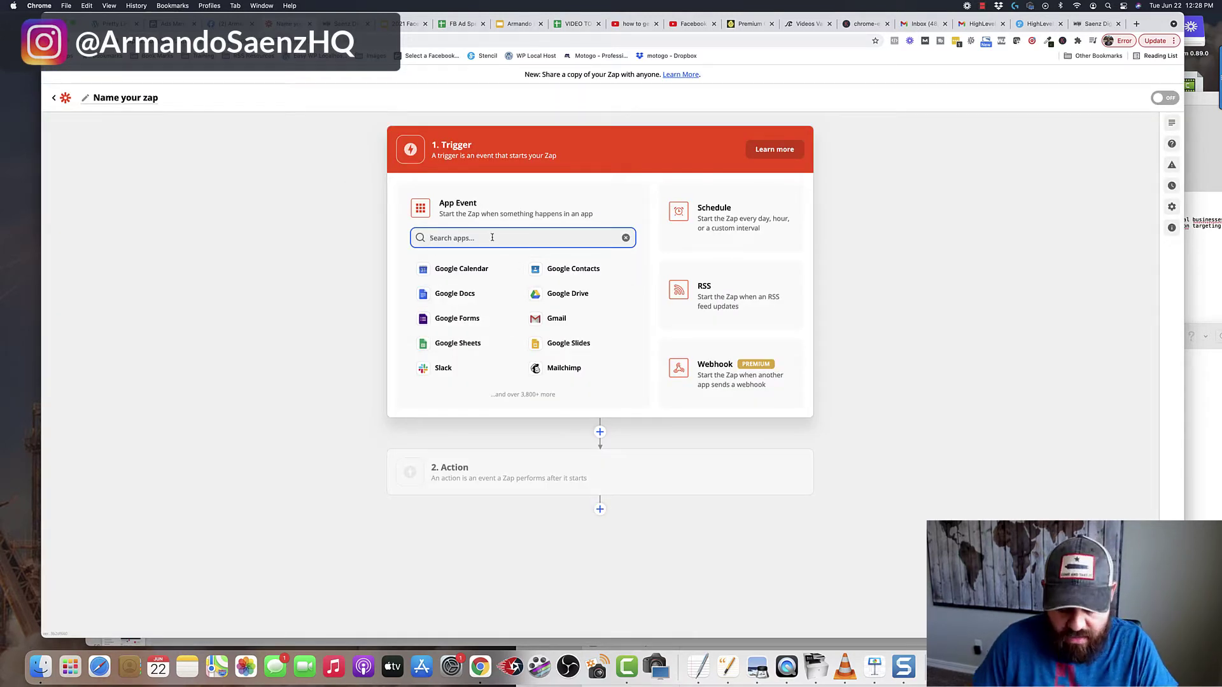
text(facebook)
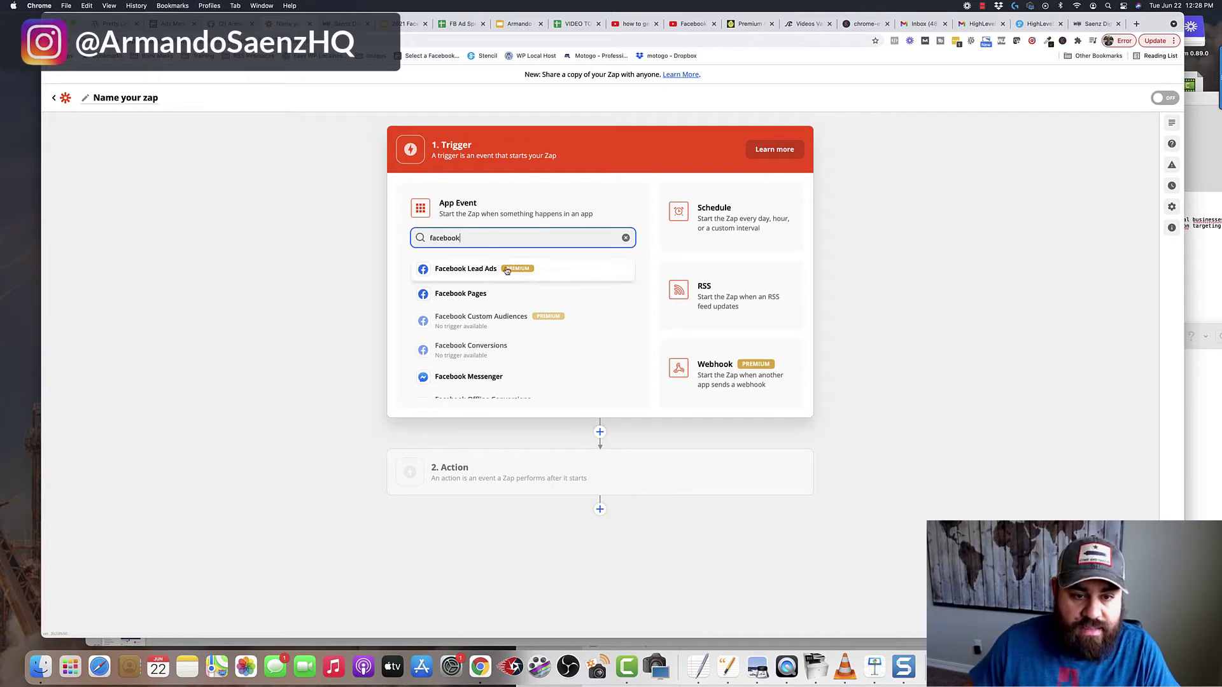
click(494, 270)
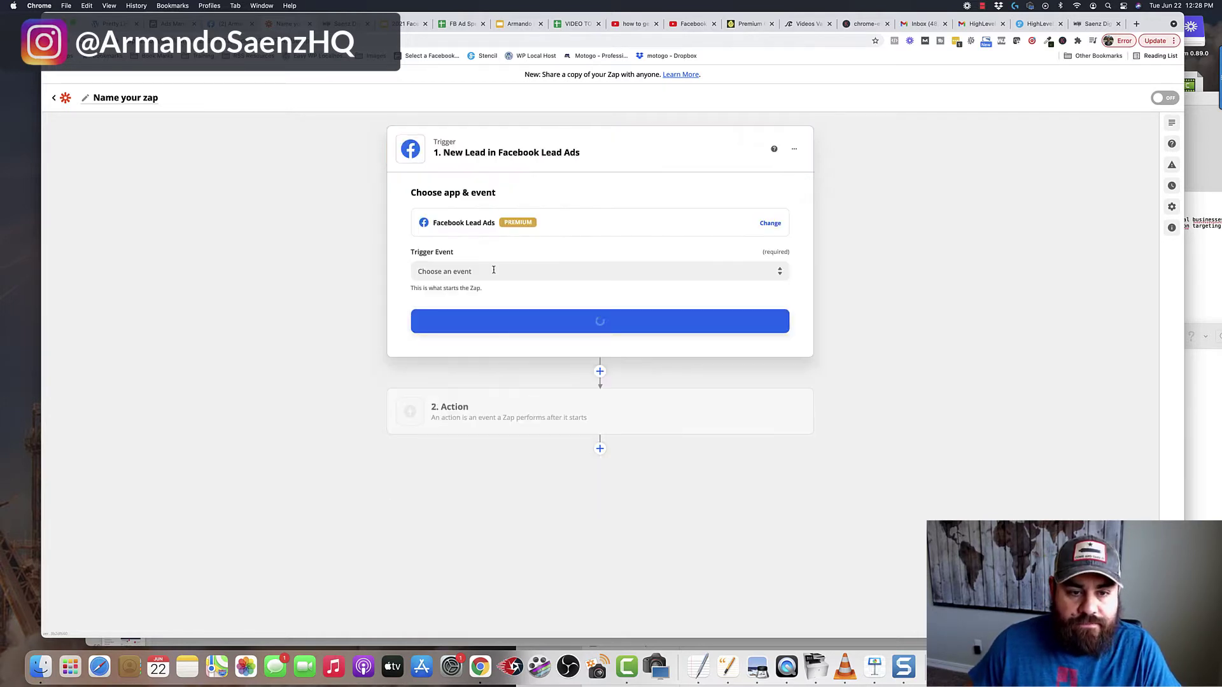
click(689, 272)
click(458, 304)
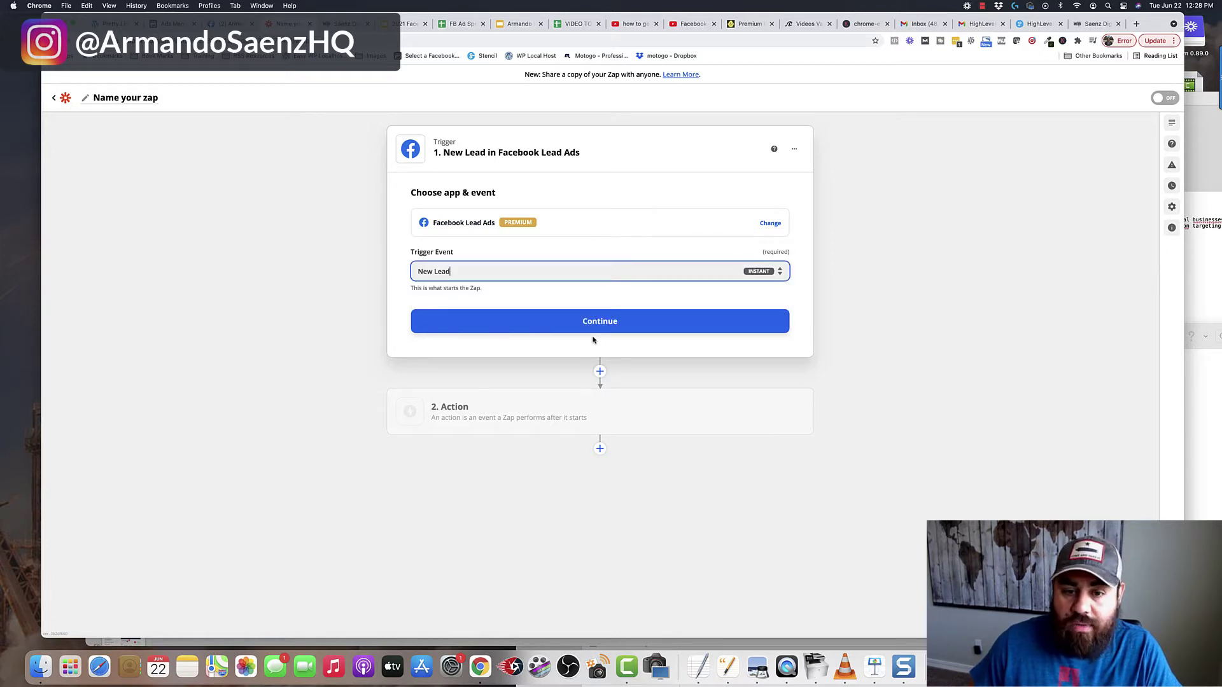
click(599, 322)
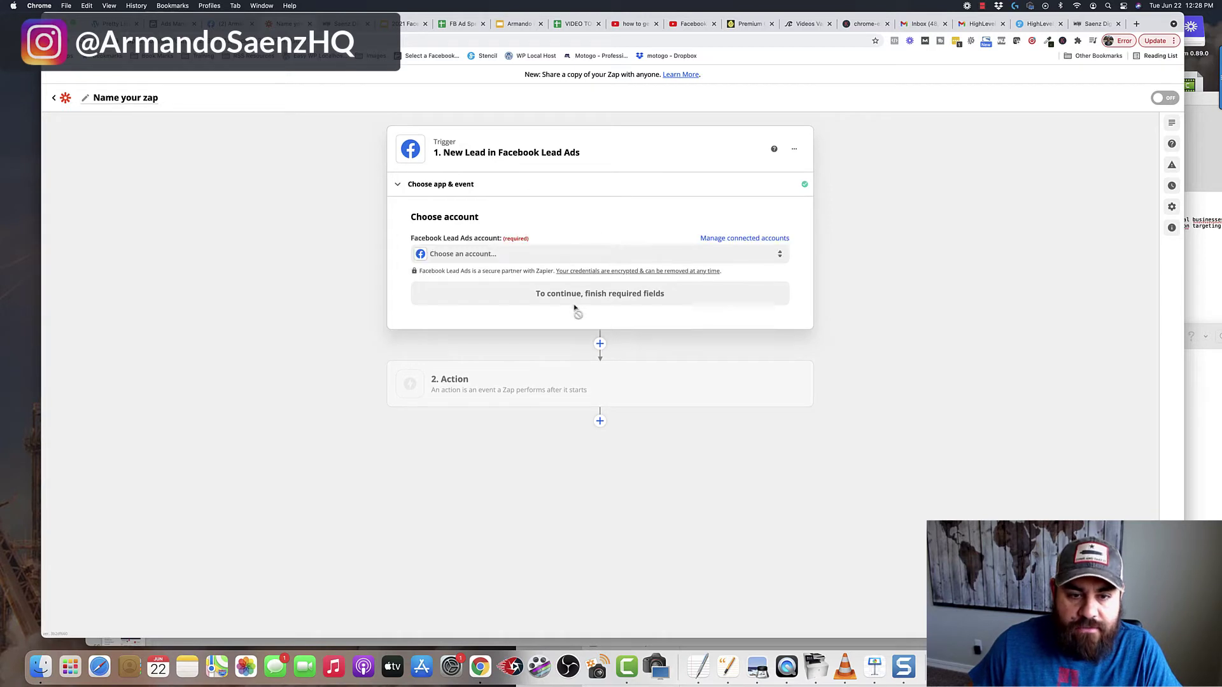
click(567, 255)
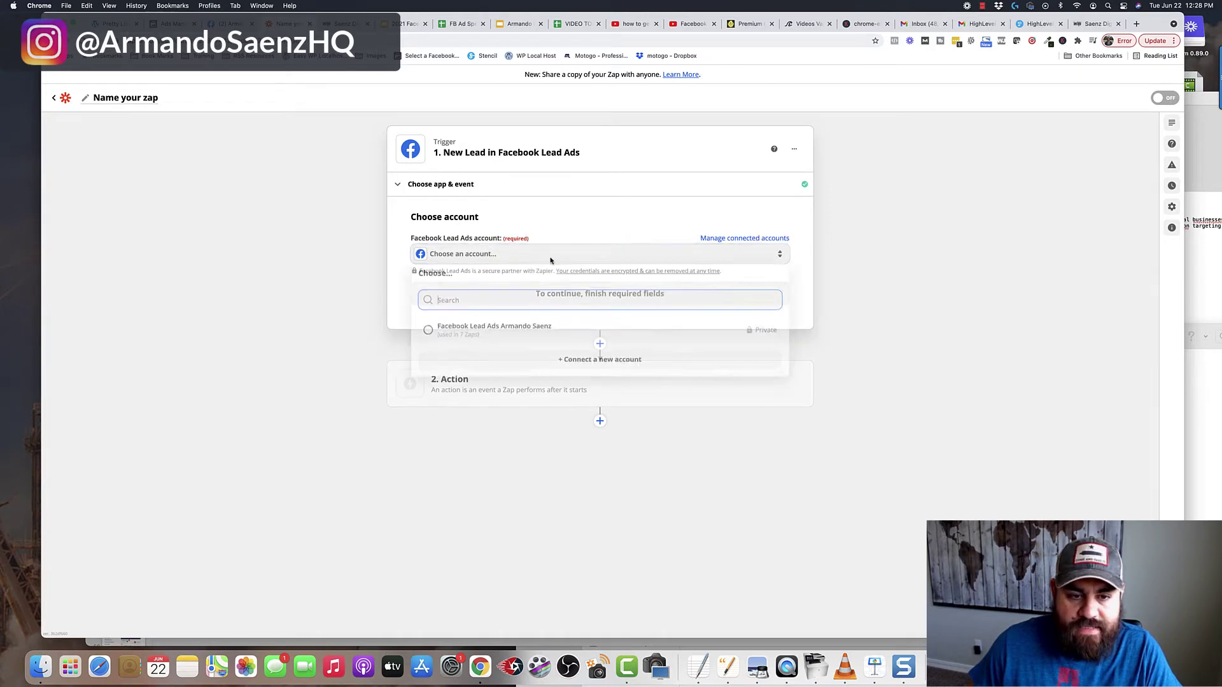
click(493, 336)
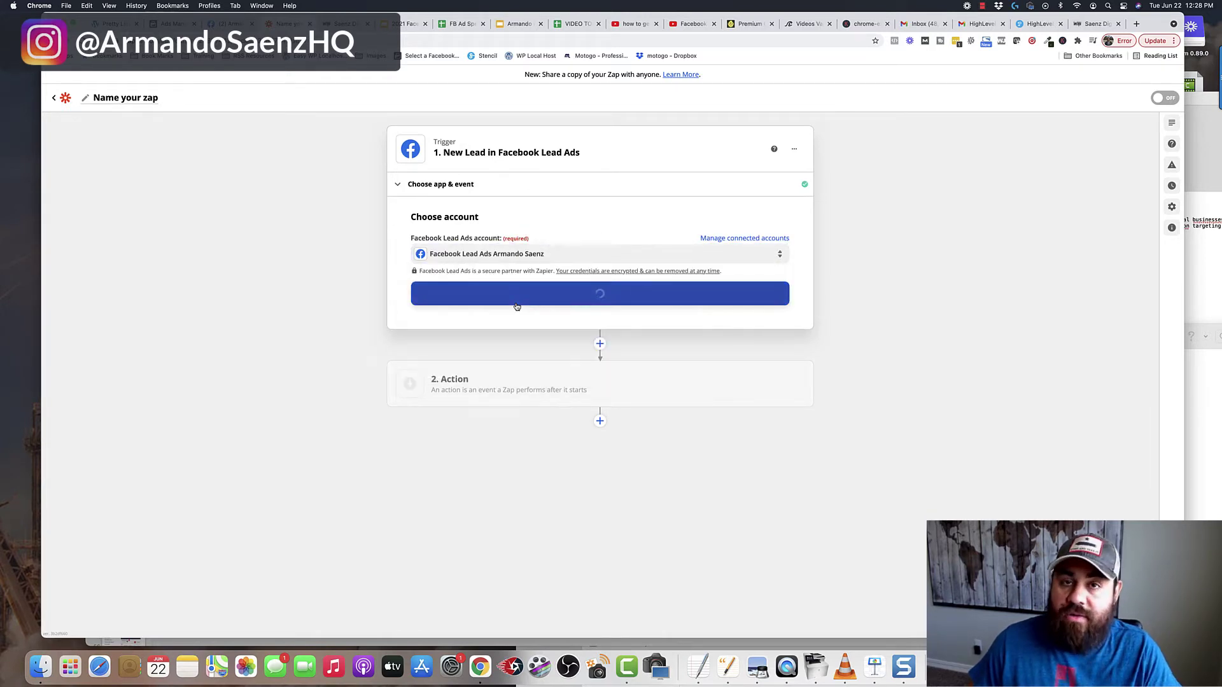
click(569, 299)
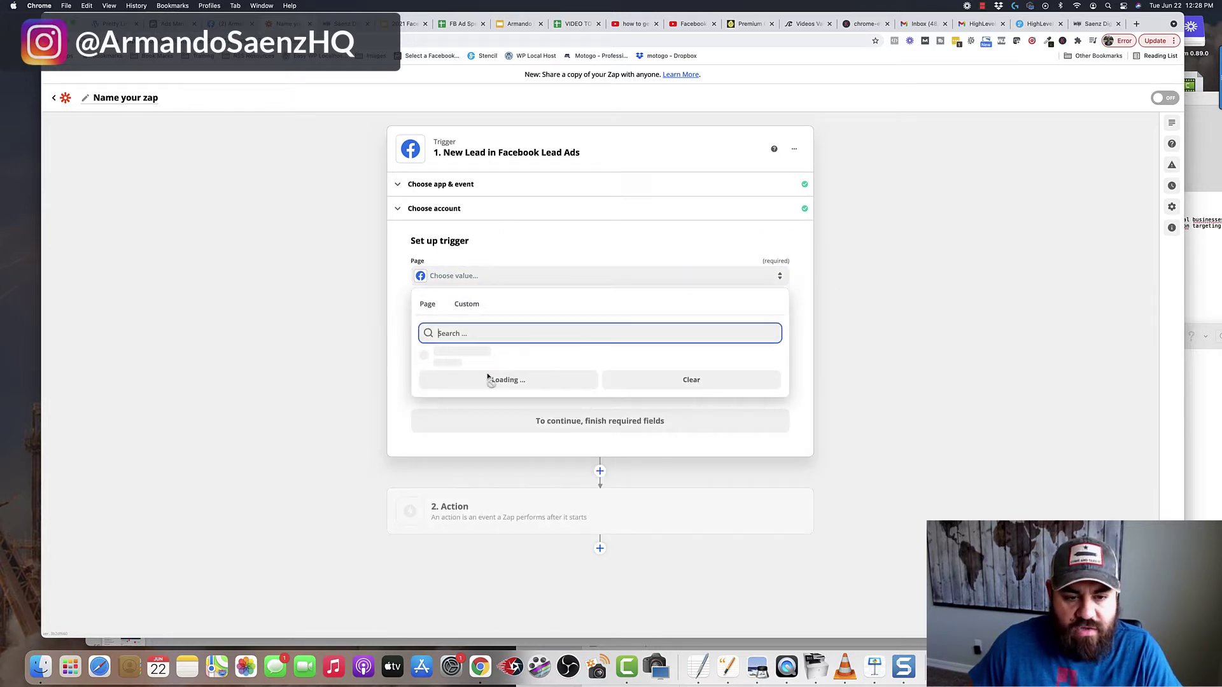
scroll(509, 471, down, 5)
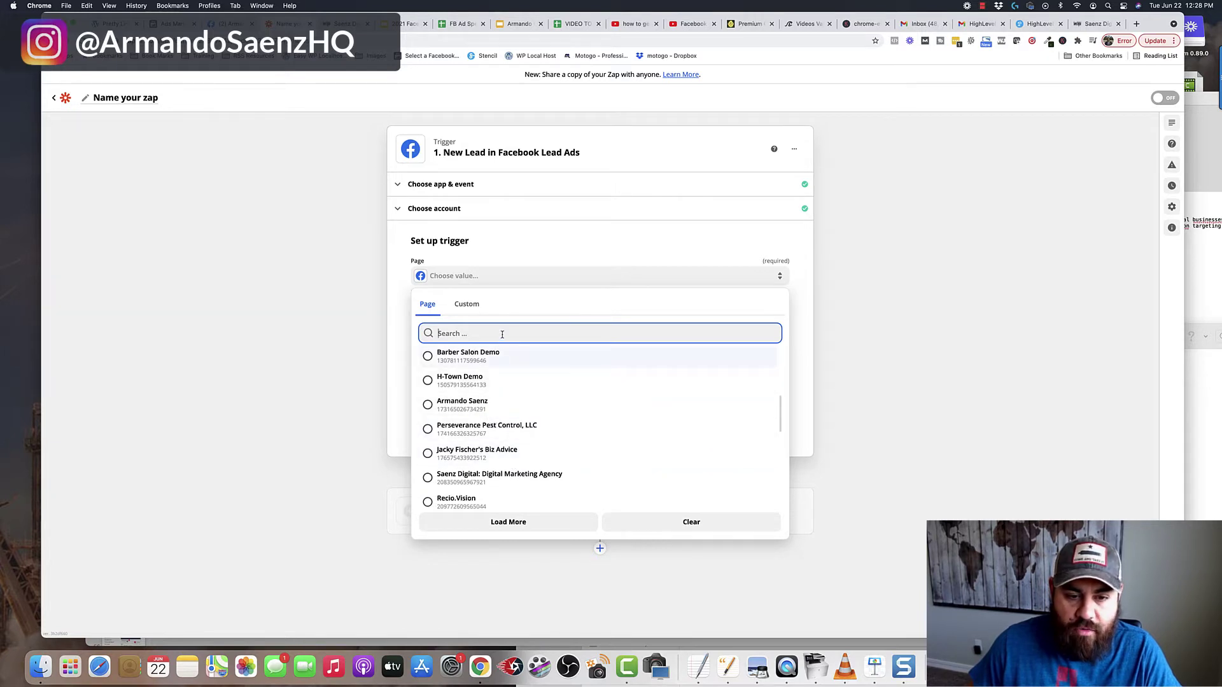
text(armando)
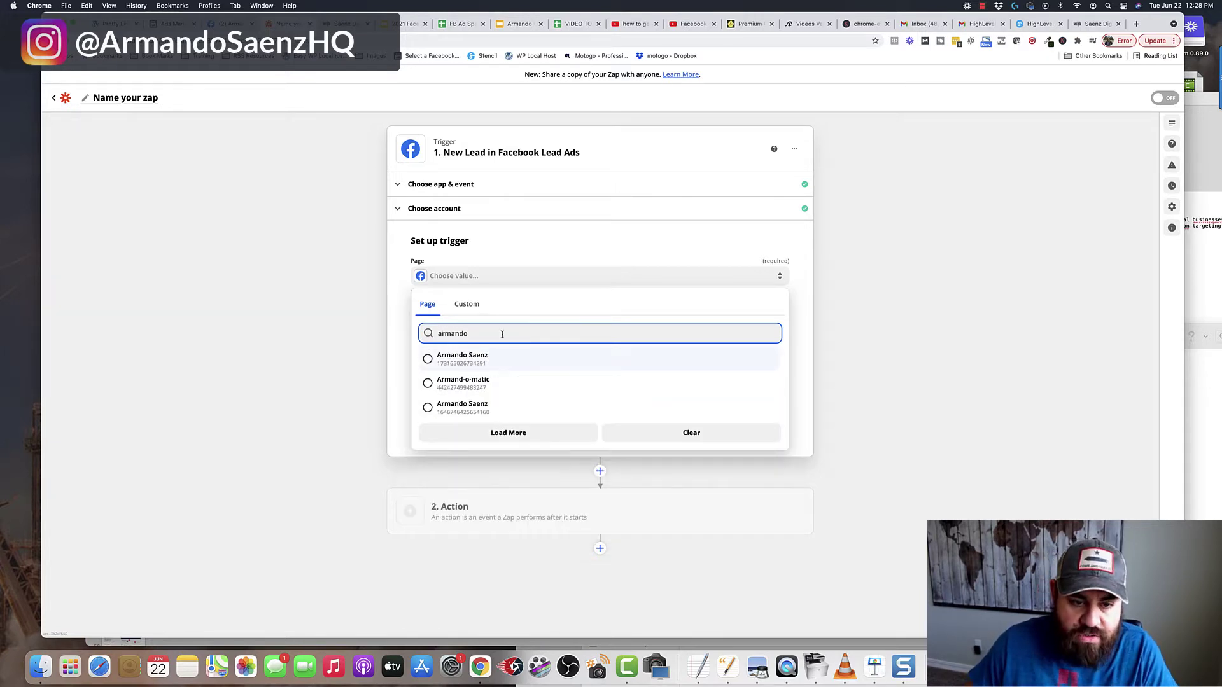
click(430, 409)
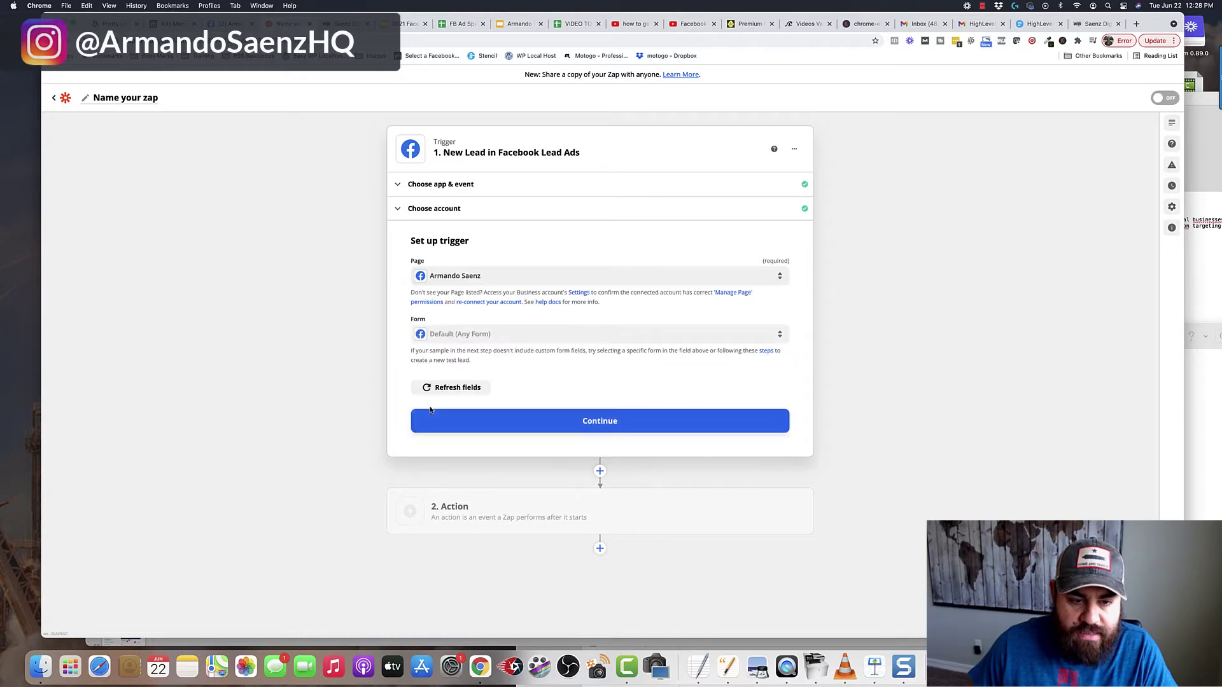
click(763, 335)
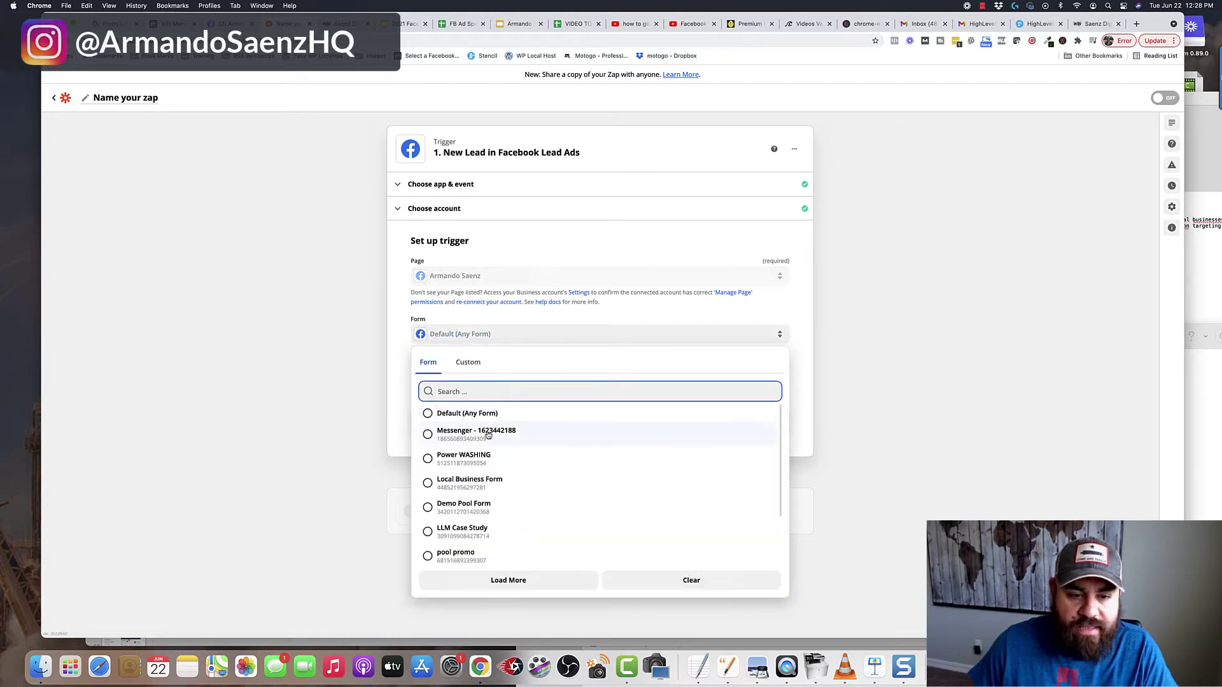
click(429, 435)
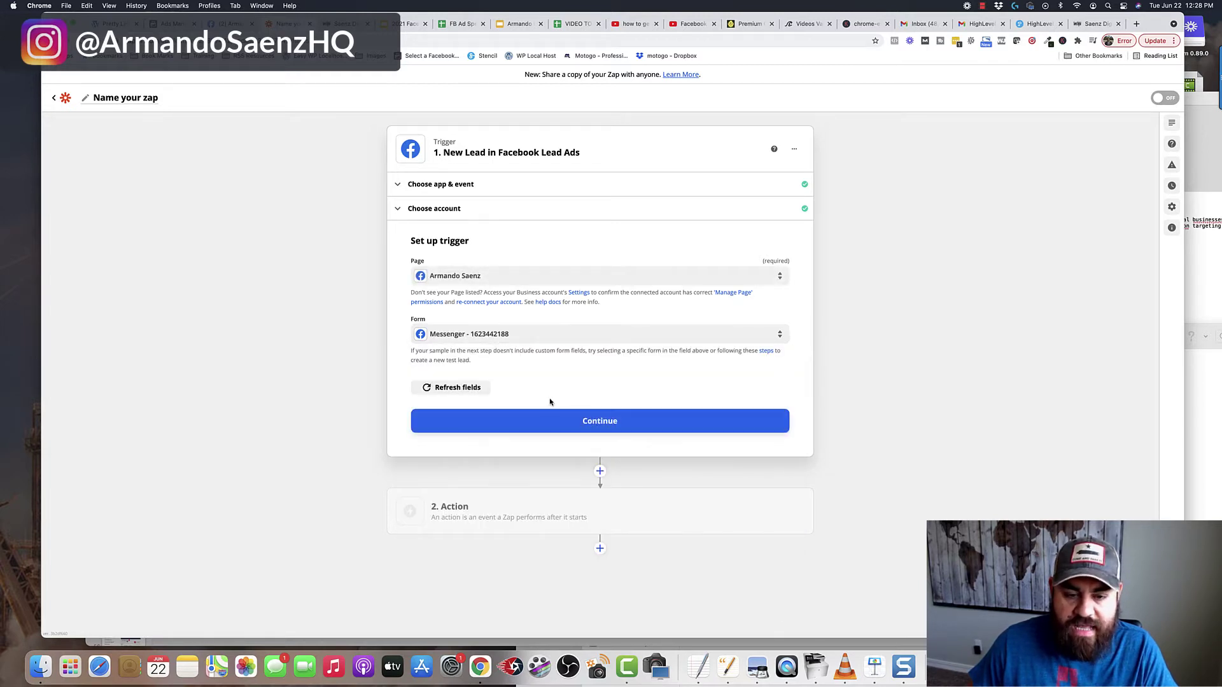
click(591, 423)
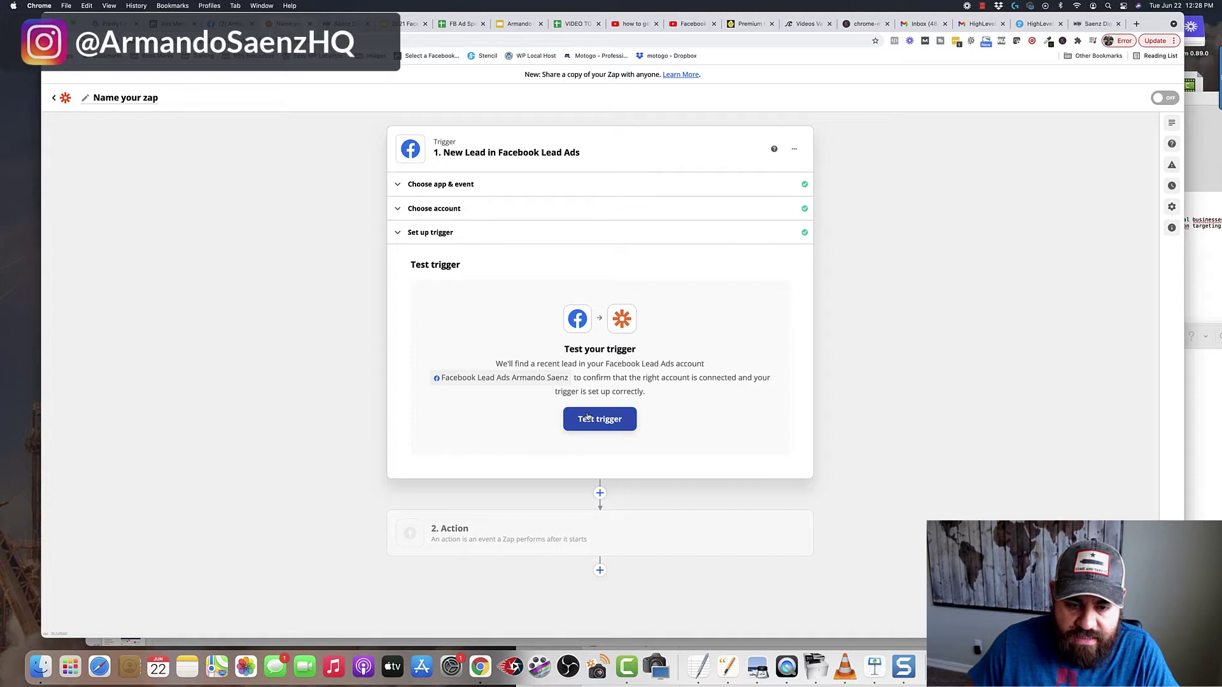
scroll(581, 471, down, 1)
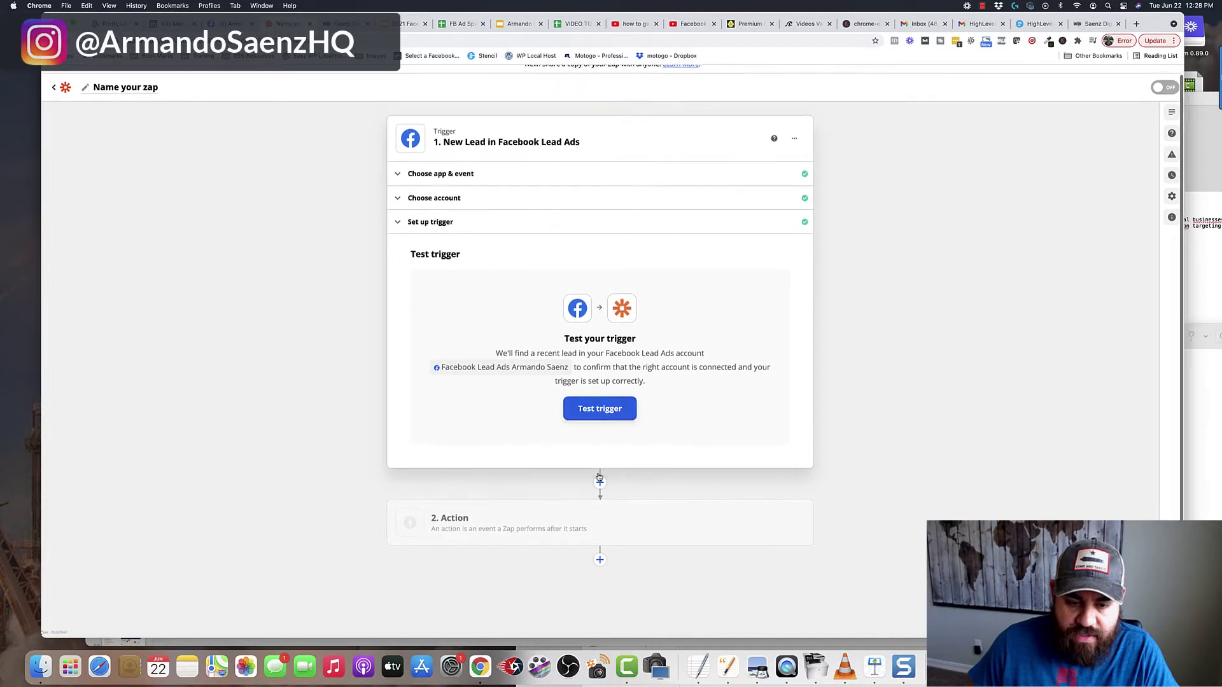
Search the action apps for 'email', then replace the search with 'sms'
click(578, 509)
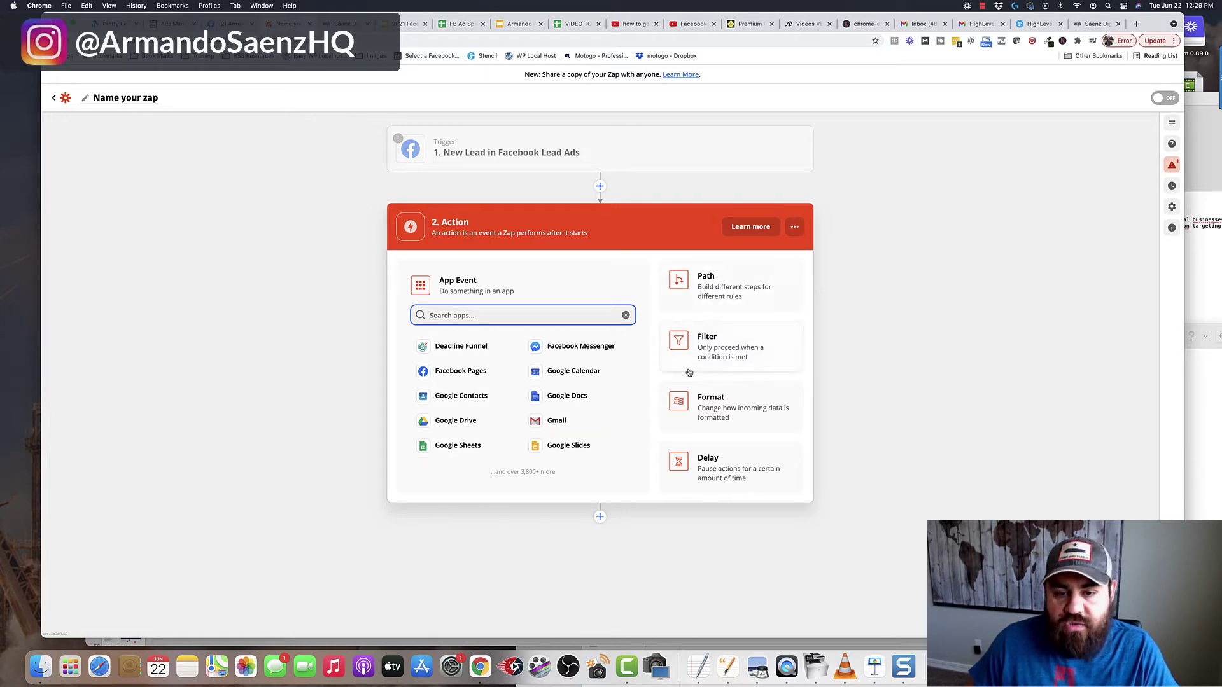
scroll(691, 430, down, 1)
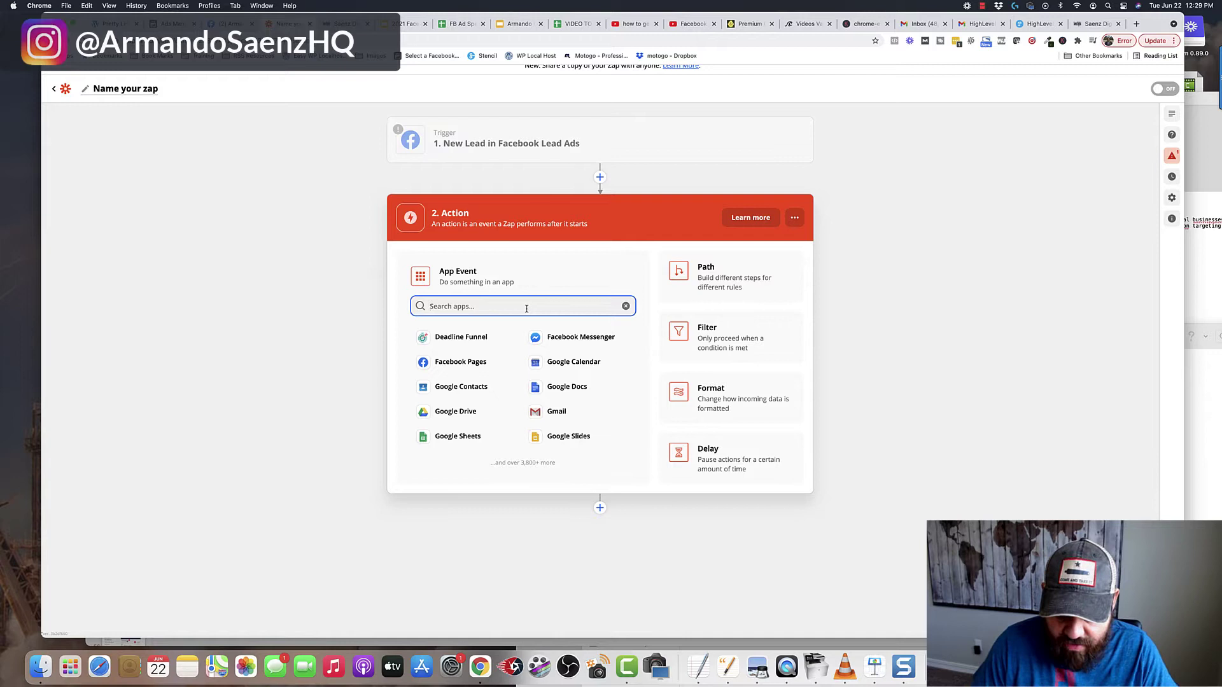
text(email)
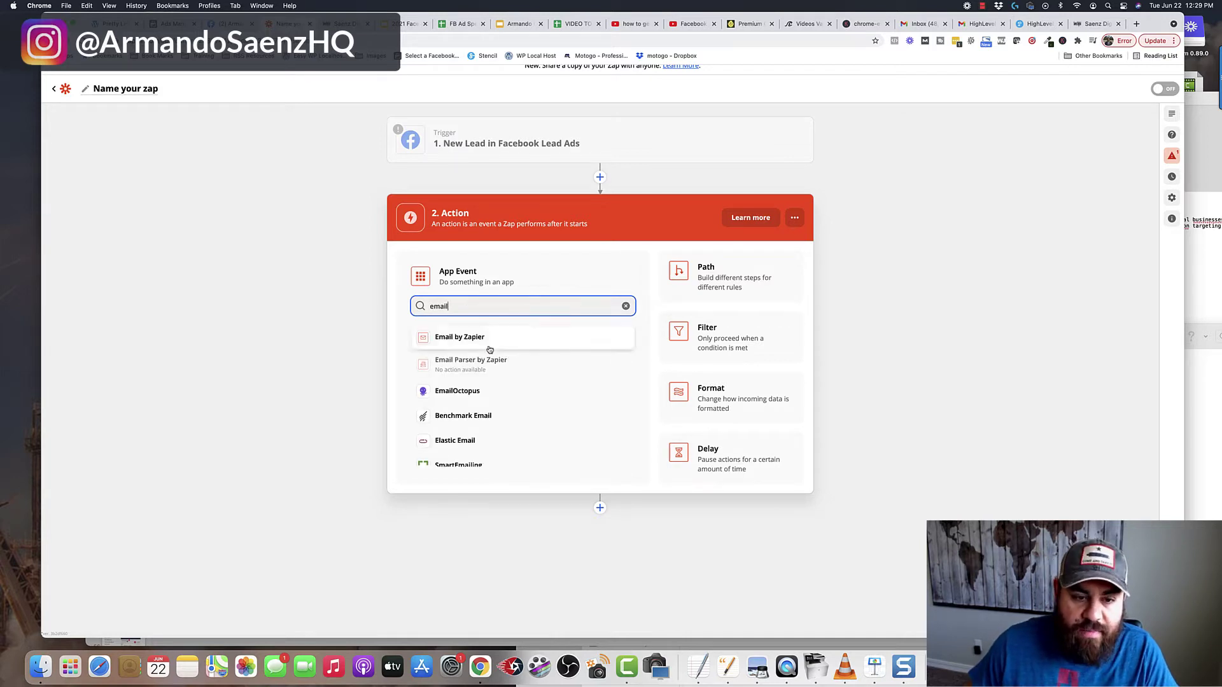
drag(469, 306, 432, 306)
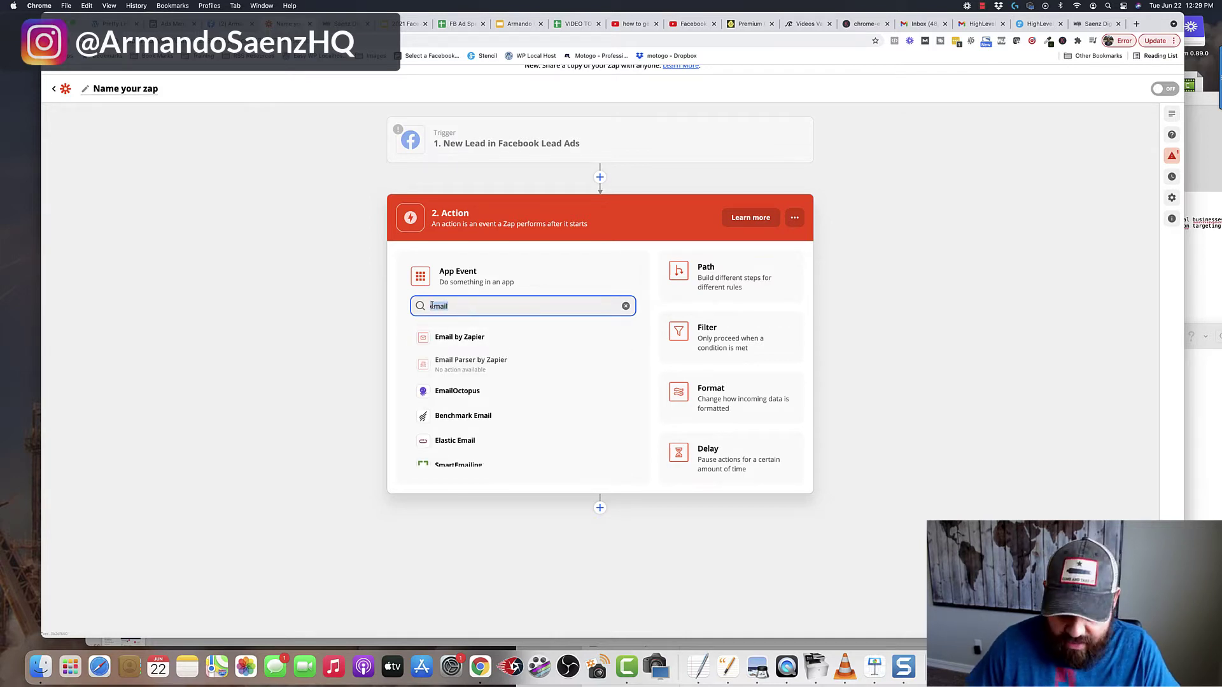
text(sms)
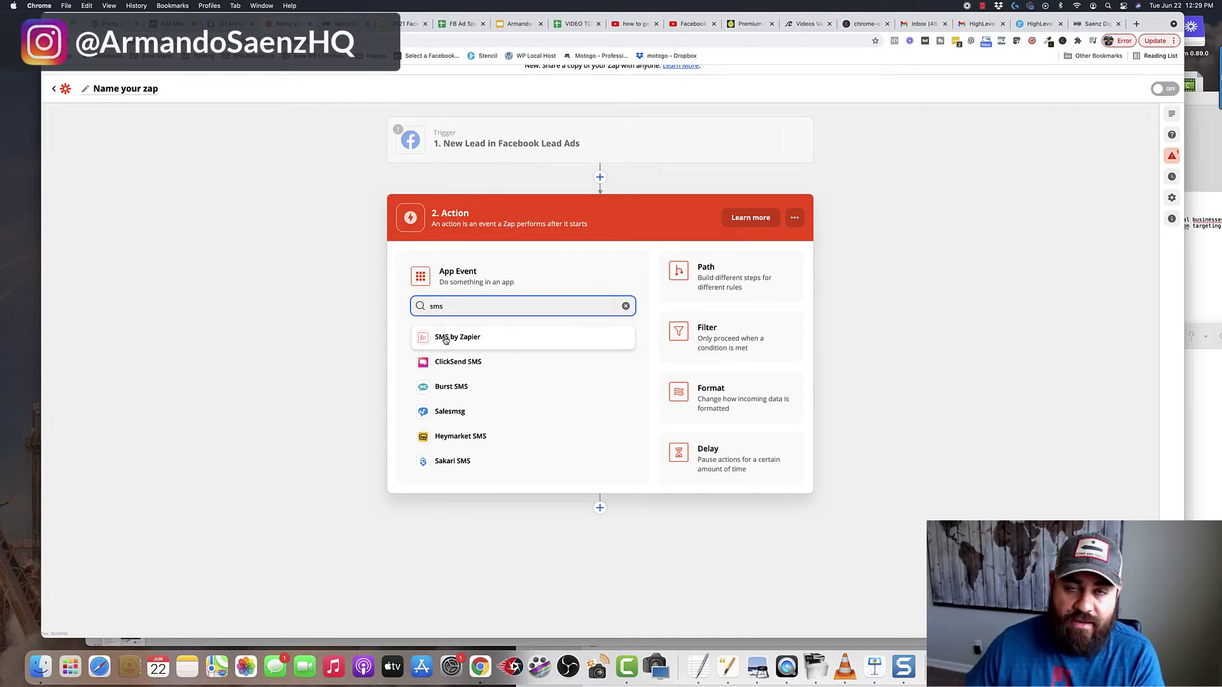
click(363, 328)
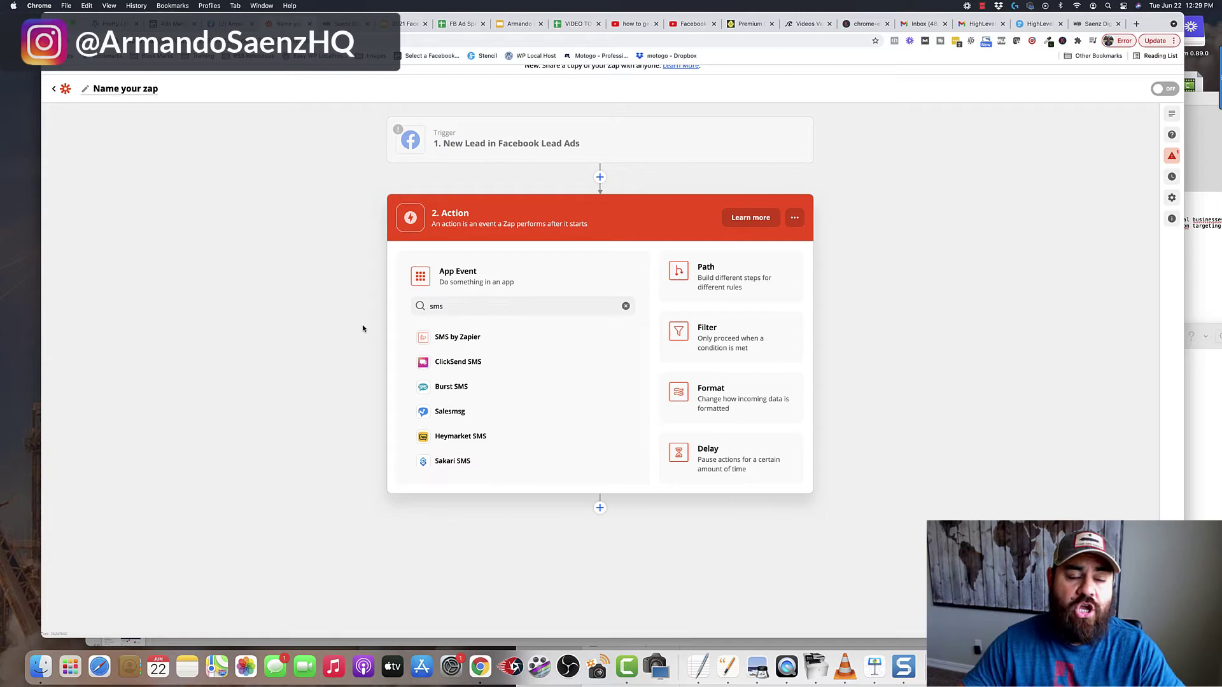
Switch to the HighLevel tab showing the Houston sub-account dashboard
click(343, 23)
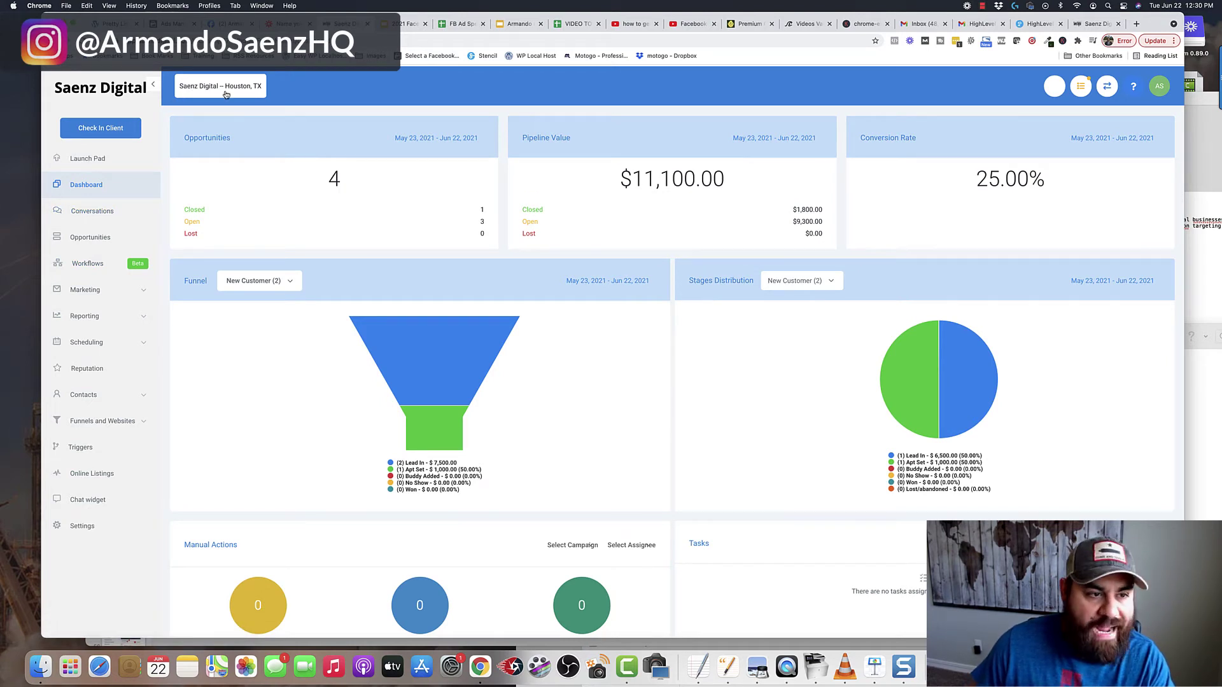
Go through Launch Pad to the Workflows page listing 6 workflows
click(87, 161)
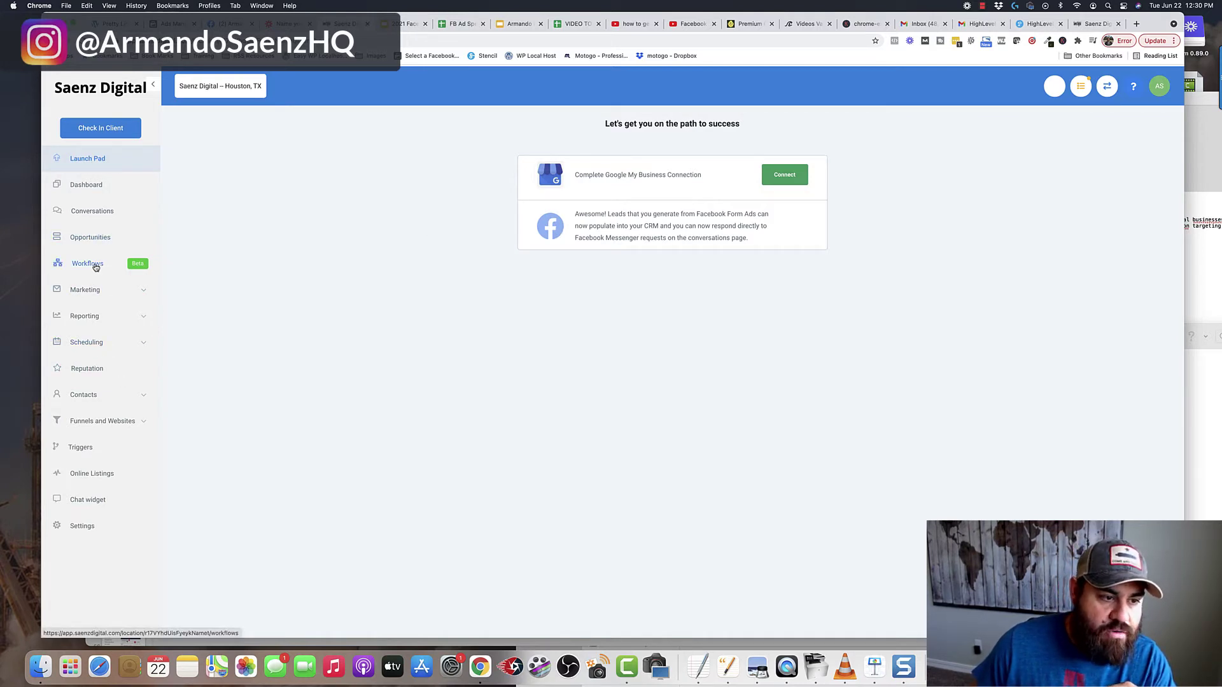
click(134, 265)
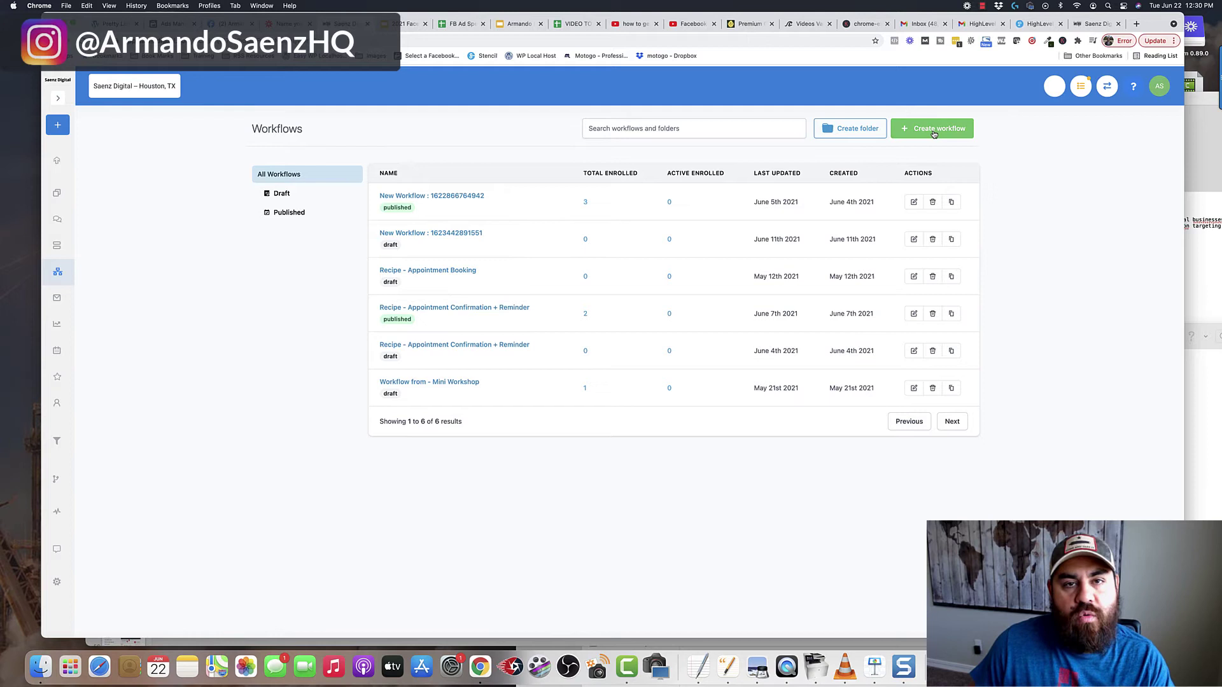
Open the published workflow and confirm its trigger is Facebook Lead Form Submitted, filtered to pool promo
click(438, 198)
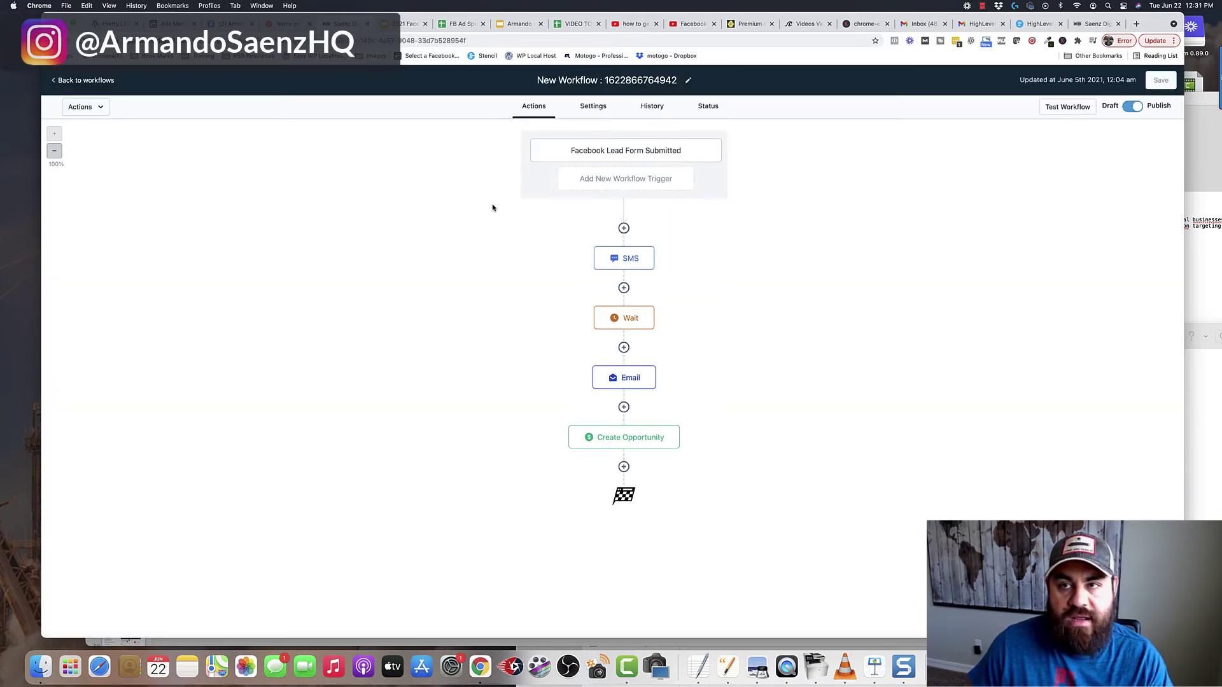
click(612, 156)
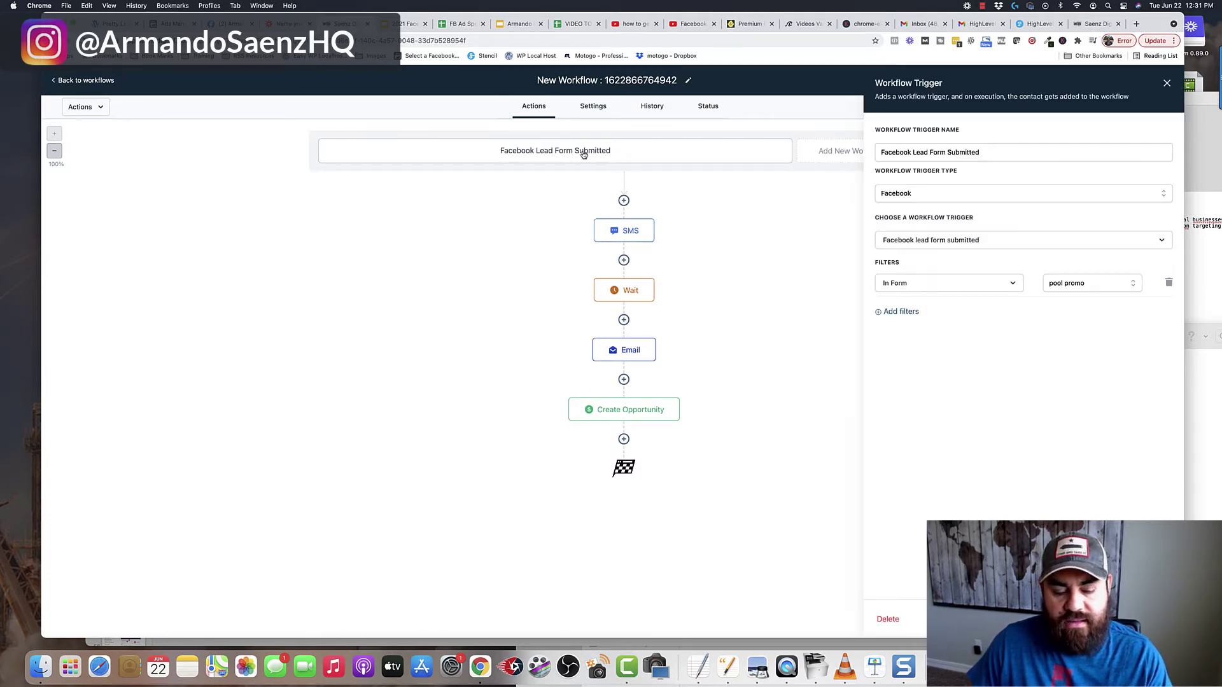
click(1041, 194)
click(974, 232)
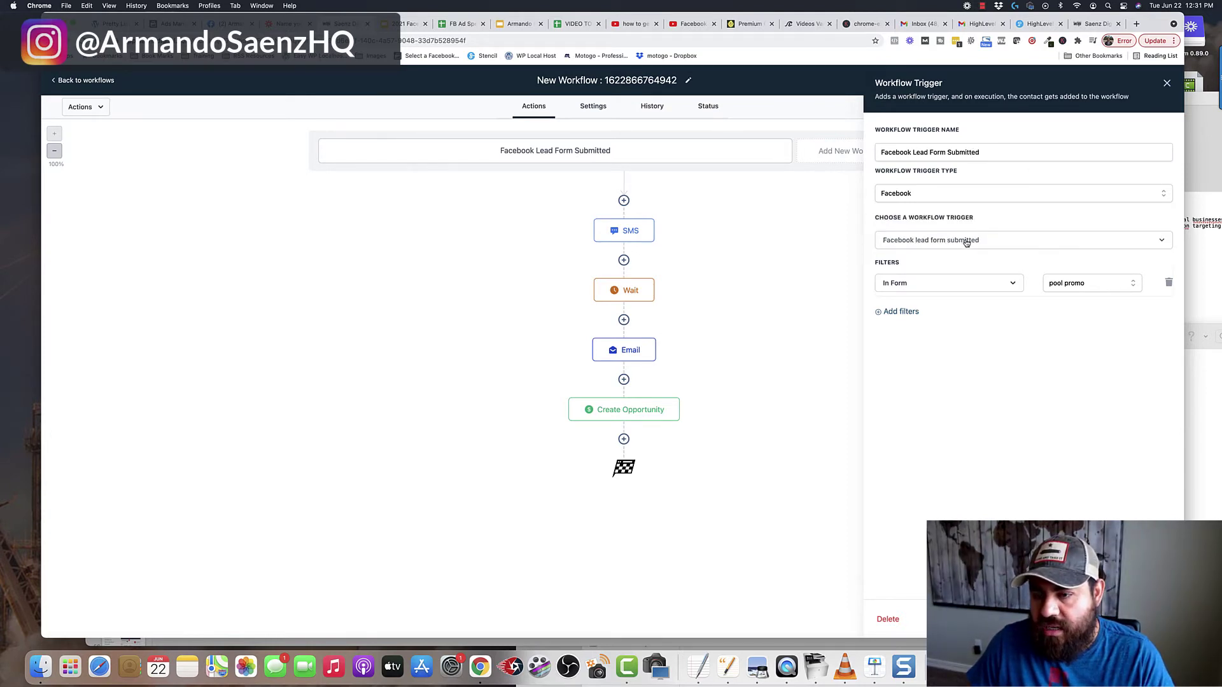
click(966, 242)
click(920, 299)
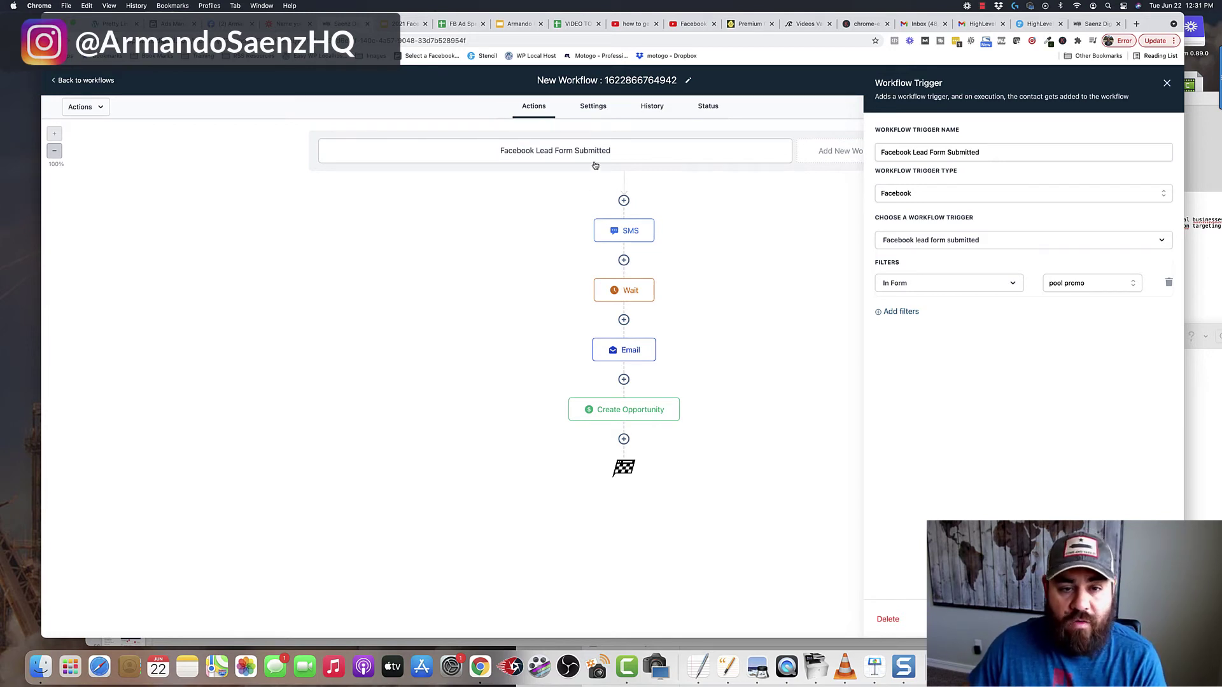
Review the workflow's SMS message, wait timing and email content
click(626, 234)
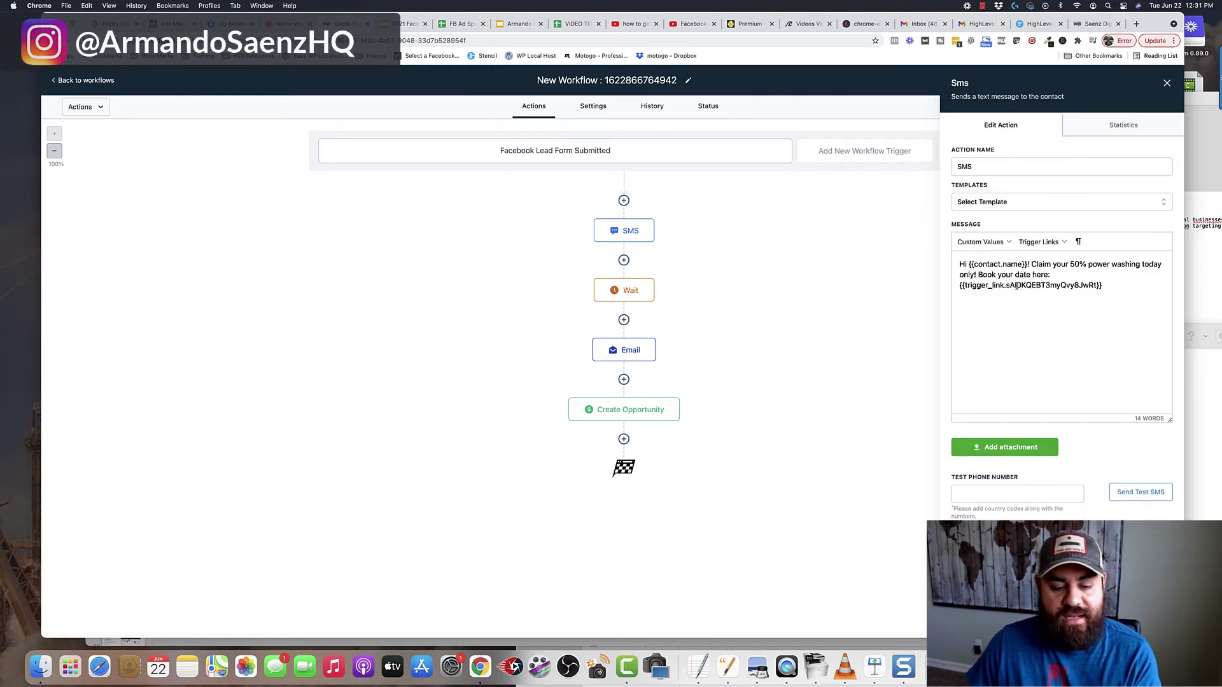
click(630, 292)
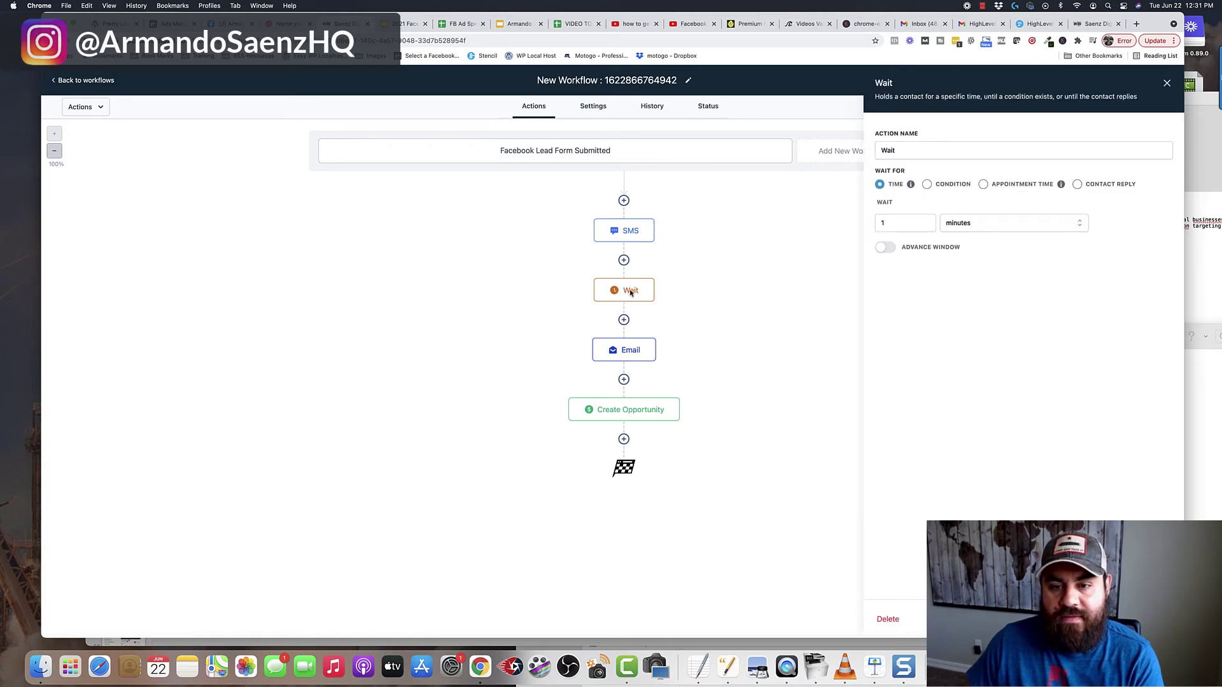
click(639, 350)
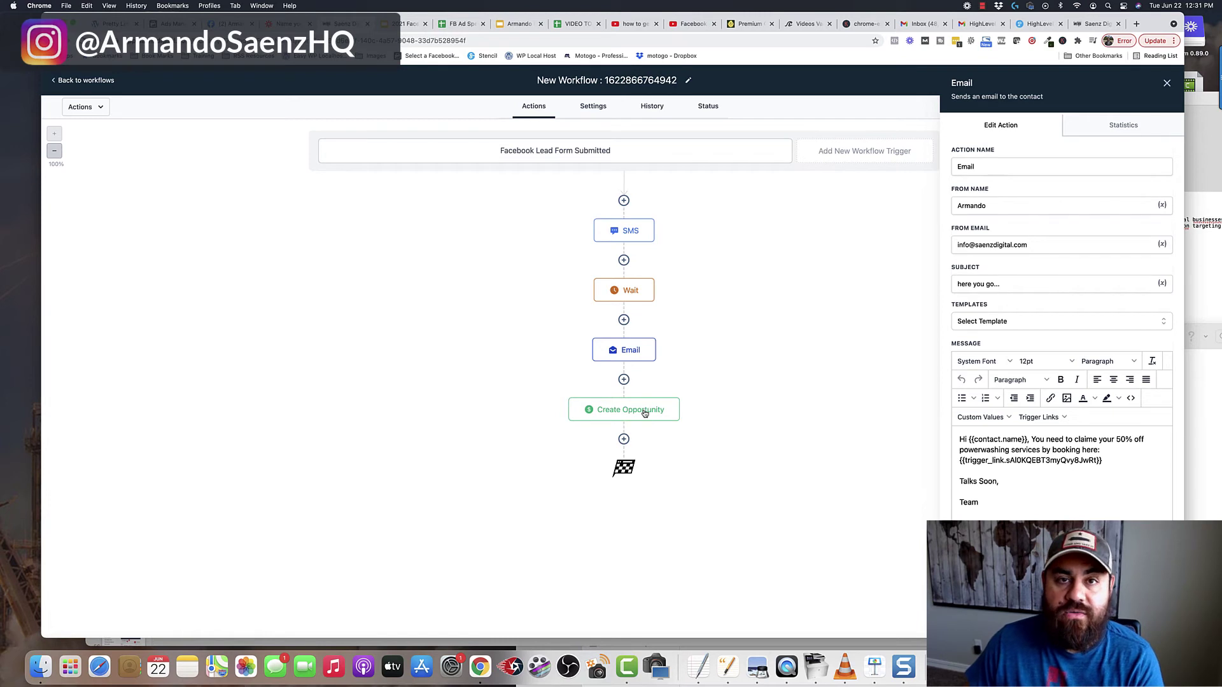
Add a Send Email step after Create Opportunity, start its From Name, then return to workflows
click(624, 440)
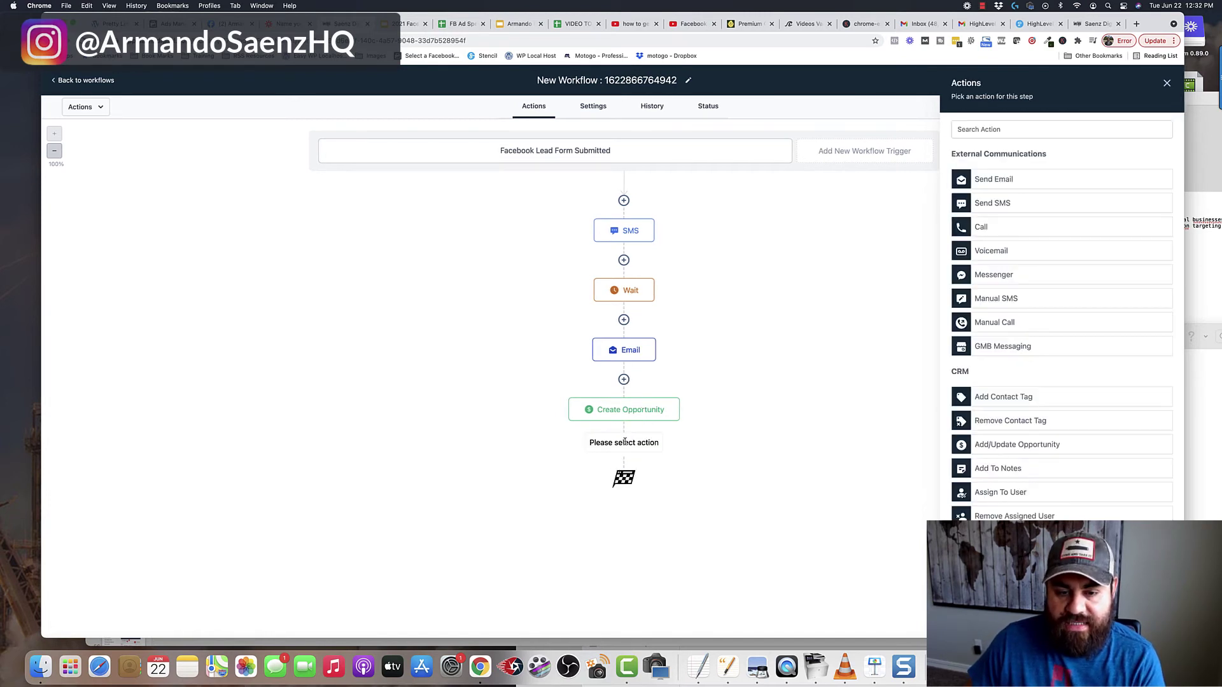
click(1009, 181)
click(1067, 204)
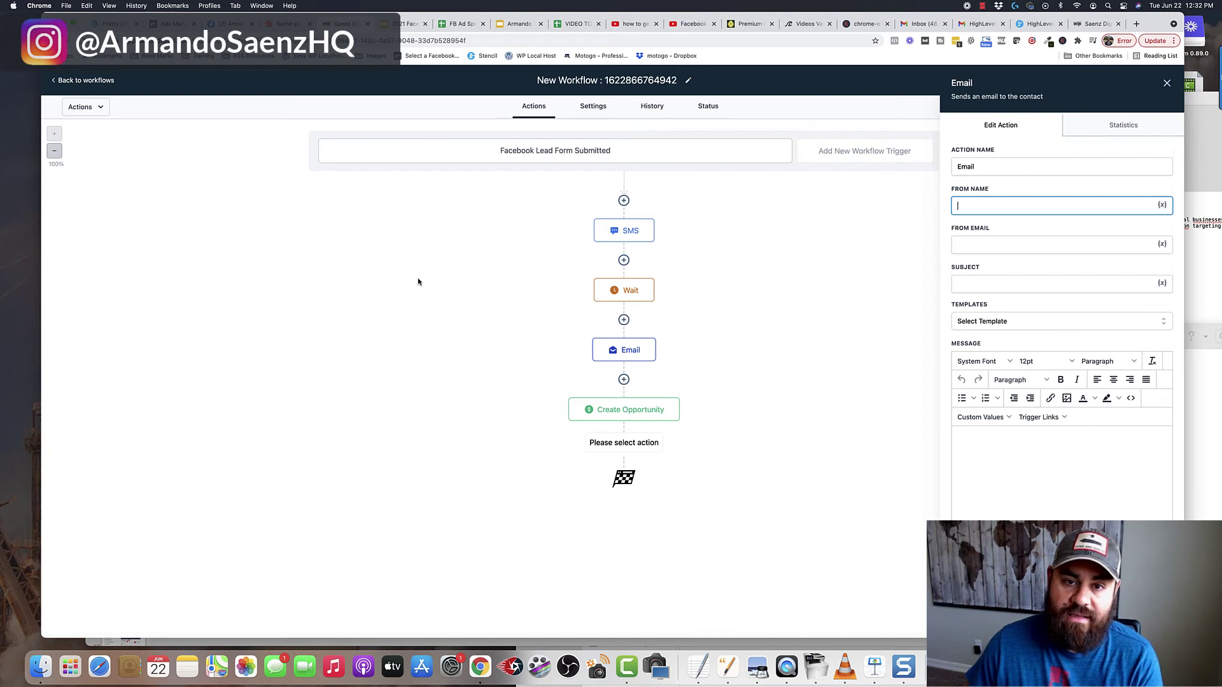
click(58, 83)
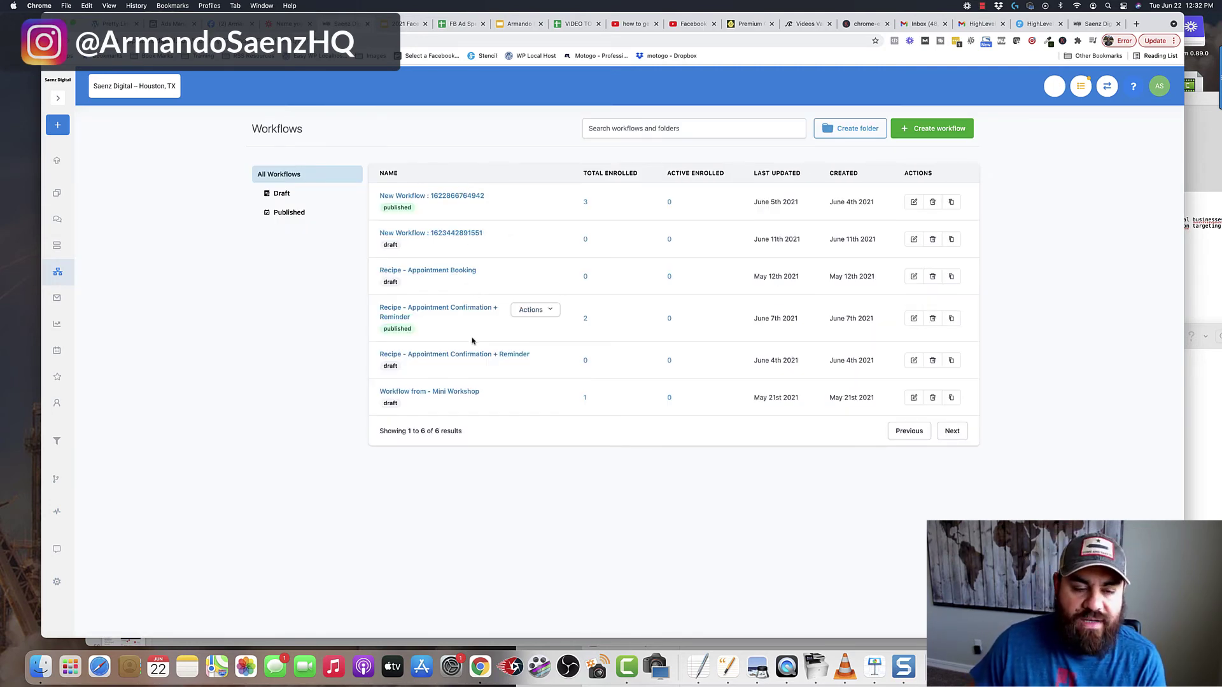
Expand the GoHighLevel sidebar and go to Marketing > Campaigns
click(58, 97)
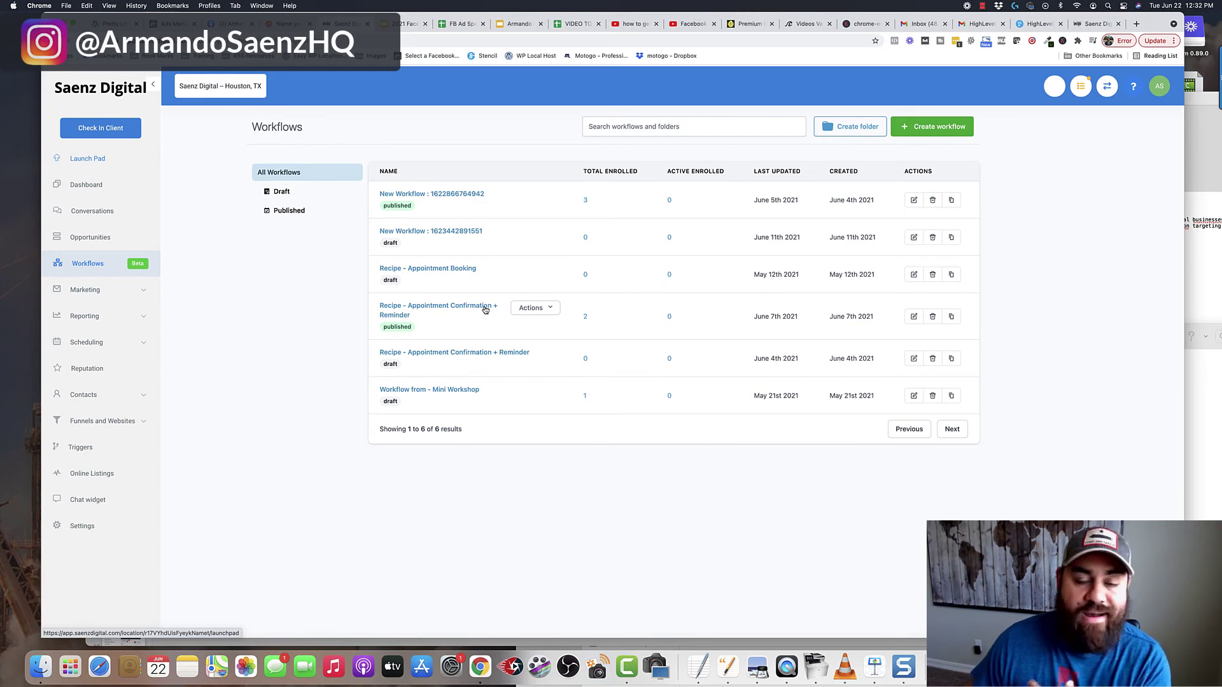
click(139, 293)
click(81, 323)
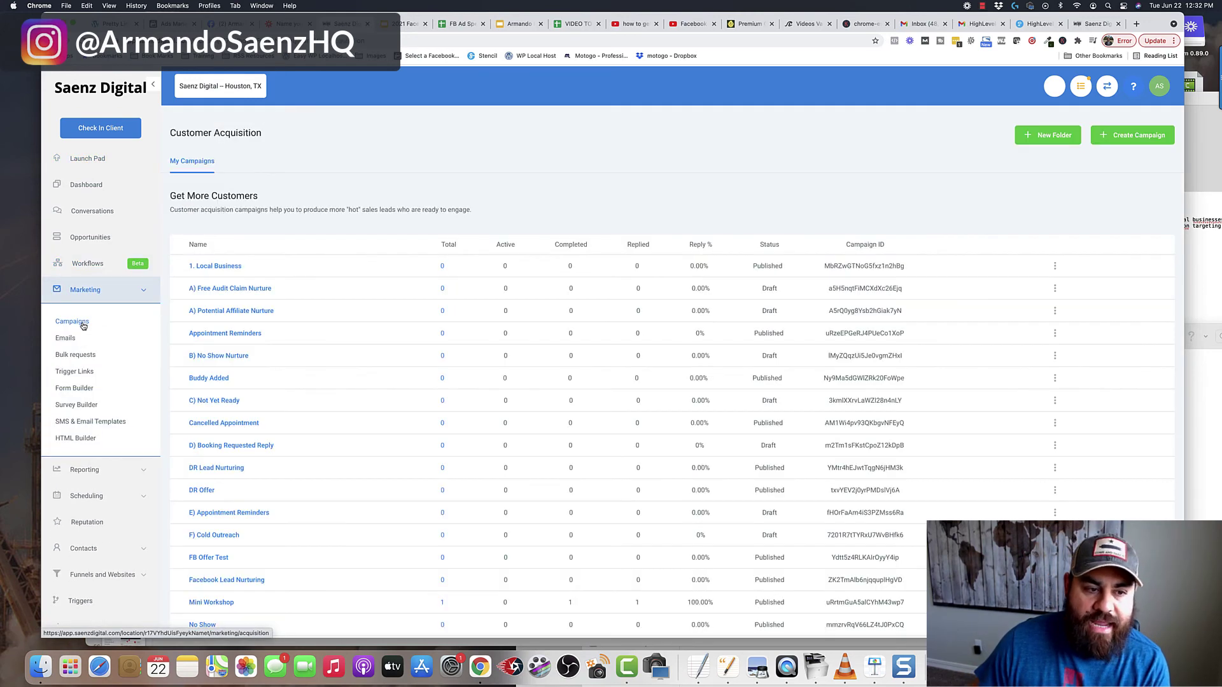
View the 1. Local Business campaign, then return and scroll the campaign list
click(223, 267)
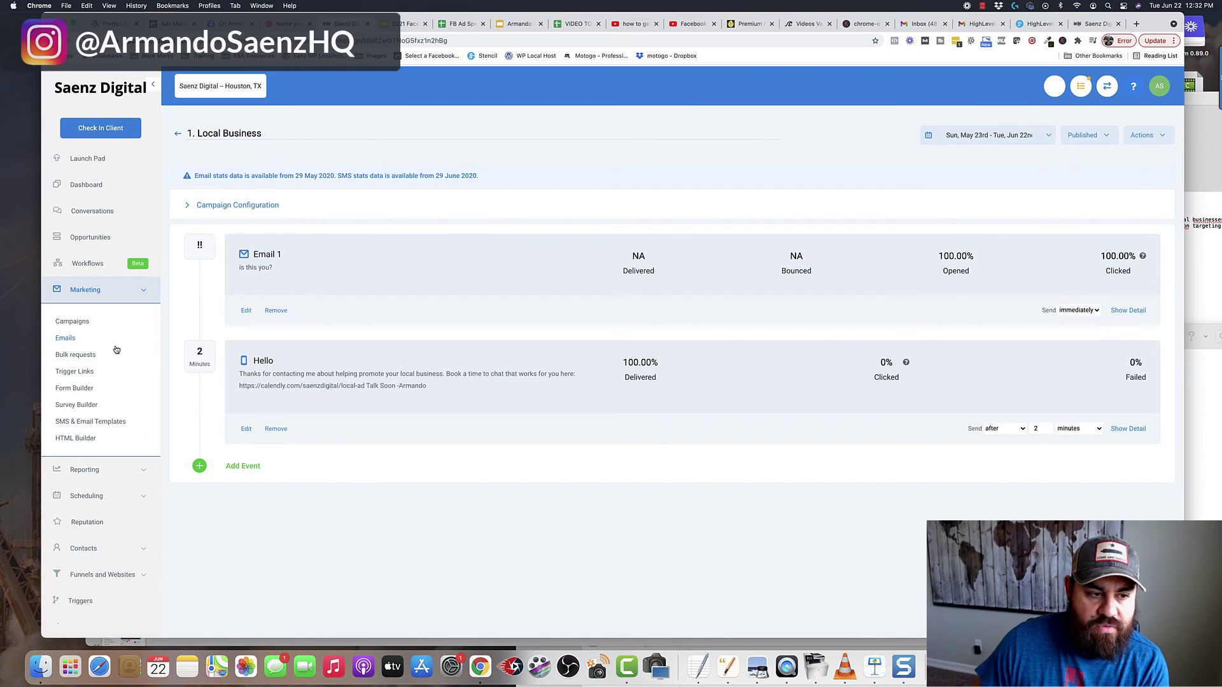
click(73, 321)
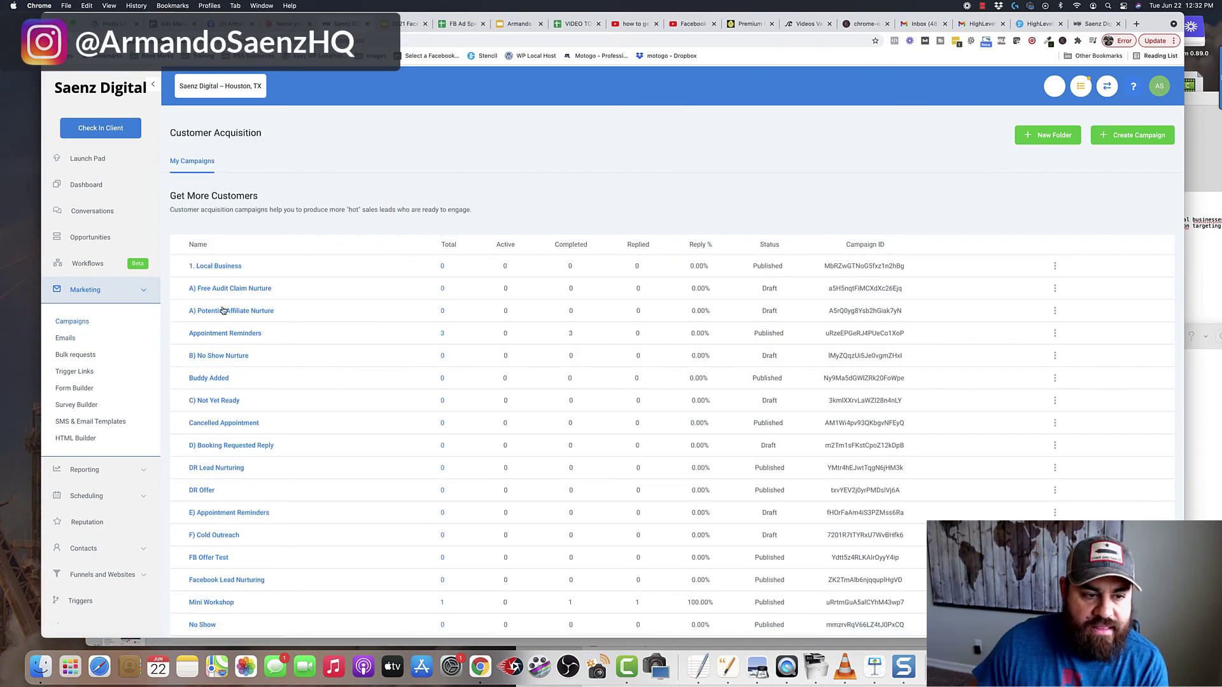
scroll(226, 312, down, 1)
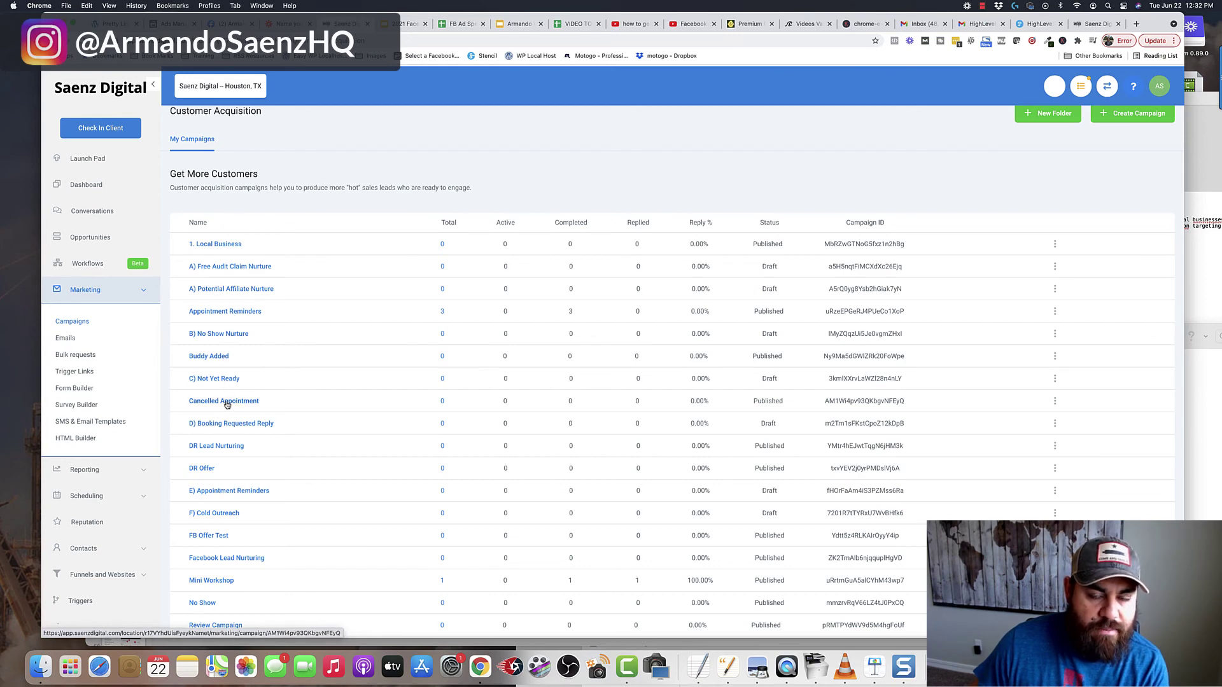
scroll(228, 401, down, 3)
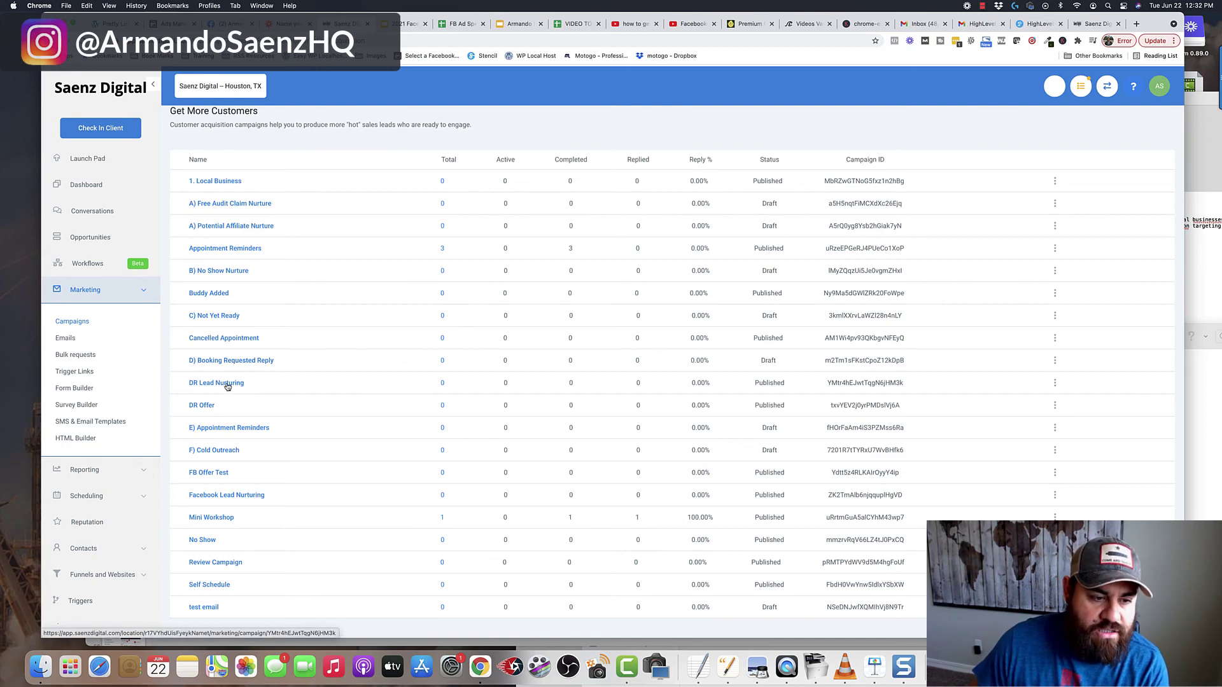
Review DR Lead Nurturing's four SMS messages: immediate, then after 7, 24 and 24 hours
click(224, 383)
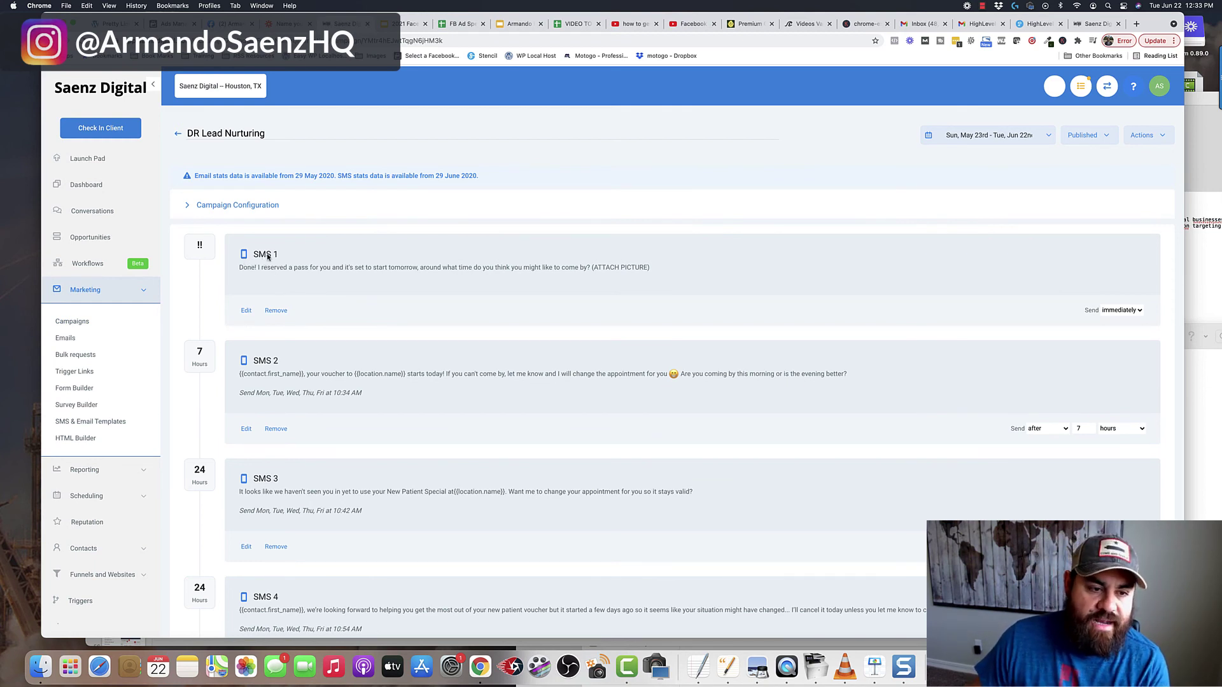
scroll(290, 270, down, 1)
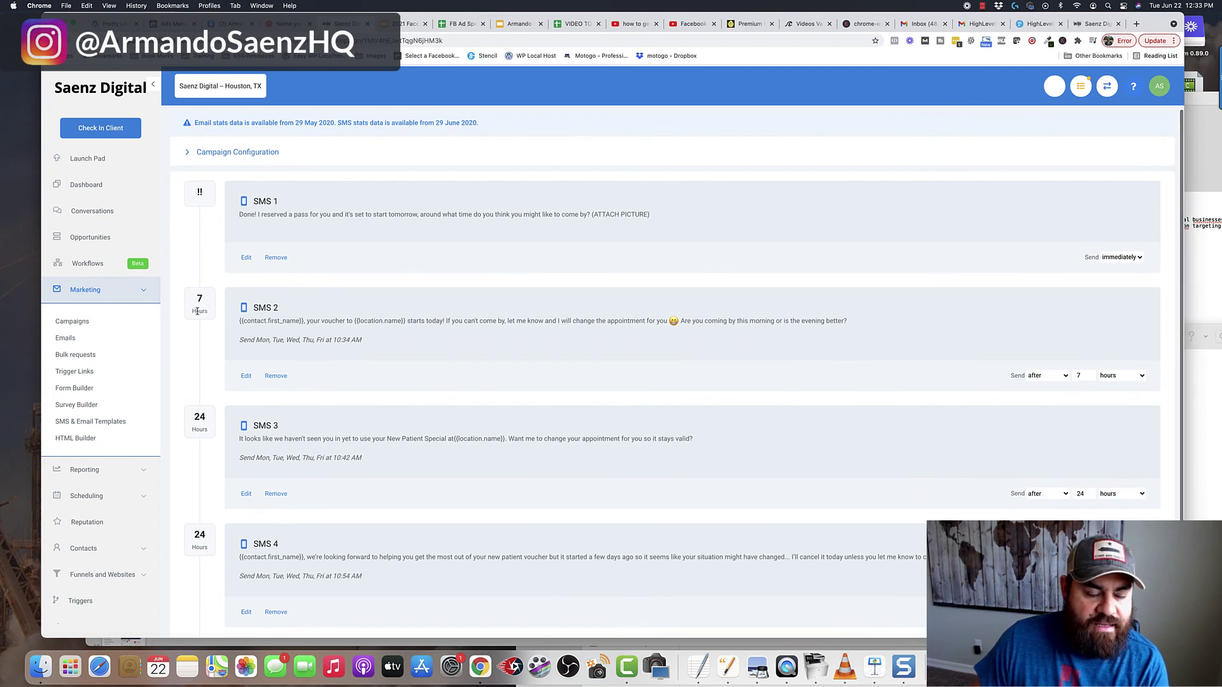
scroll(324, 313, down, 1)
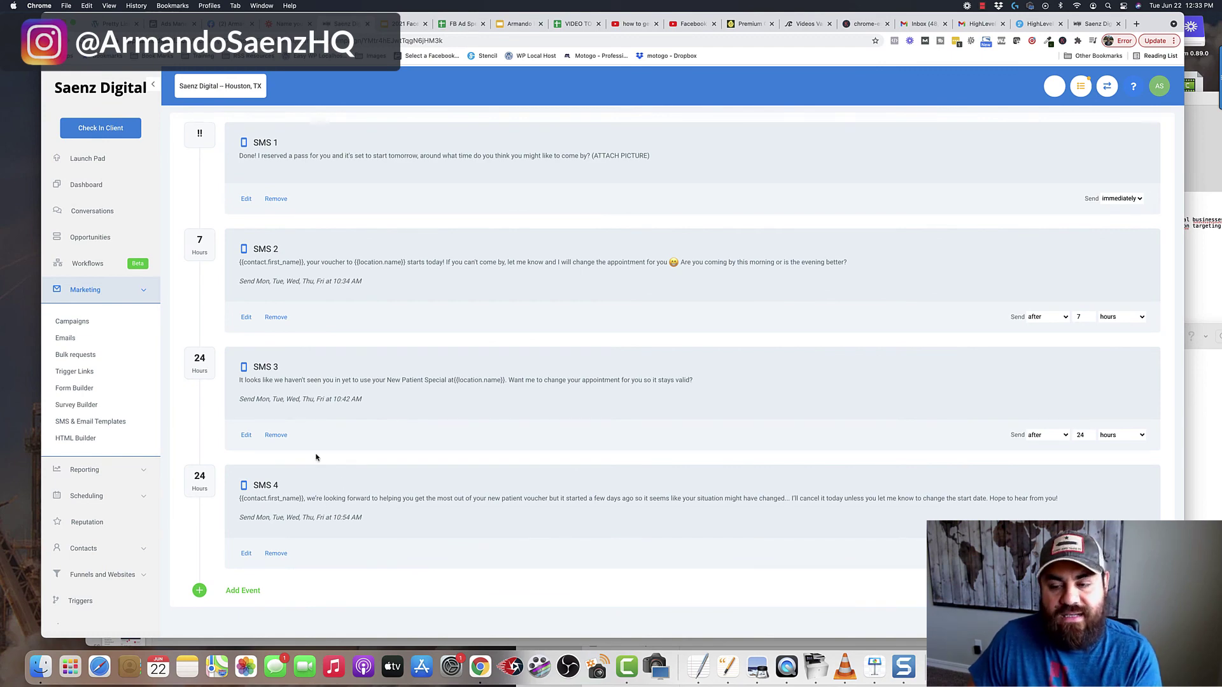
scroll(323, 439, up, 2)
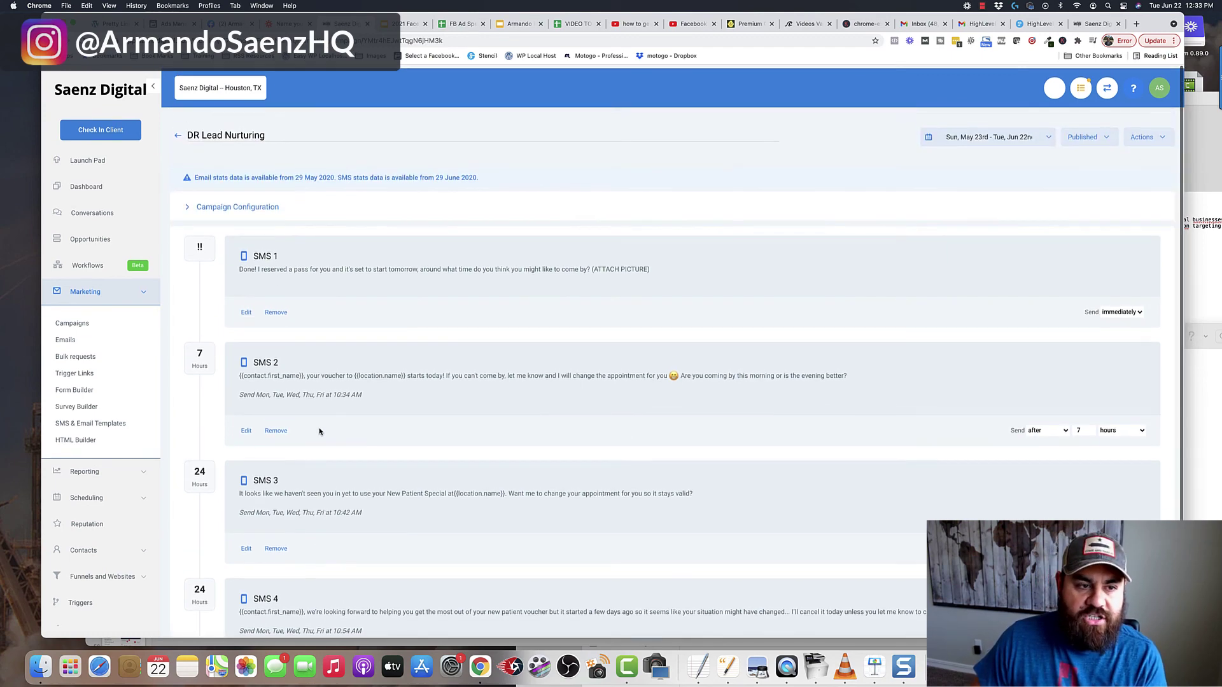
Return to the Customer Acquisition campaigns list and scroll their published or draft statuses
click(179, 134)
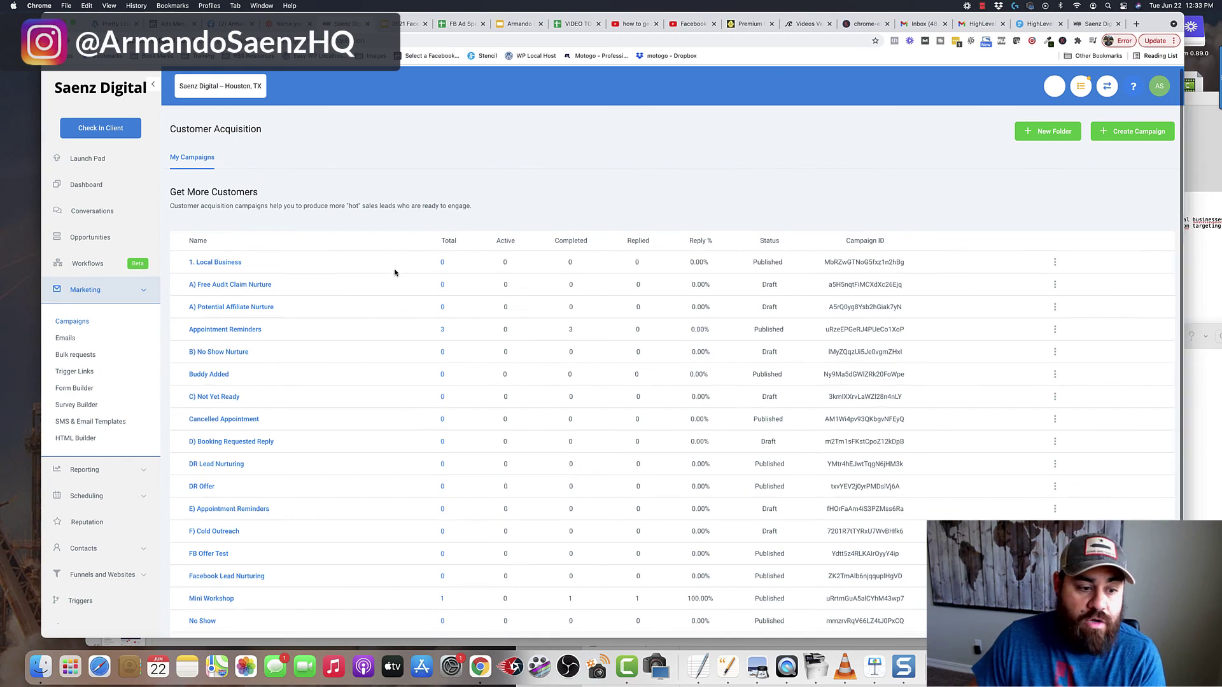
scroll(334, 369, down, 3)
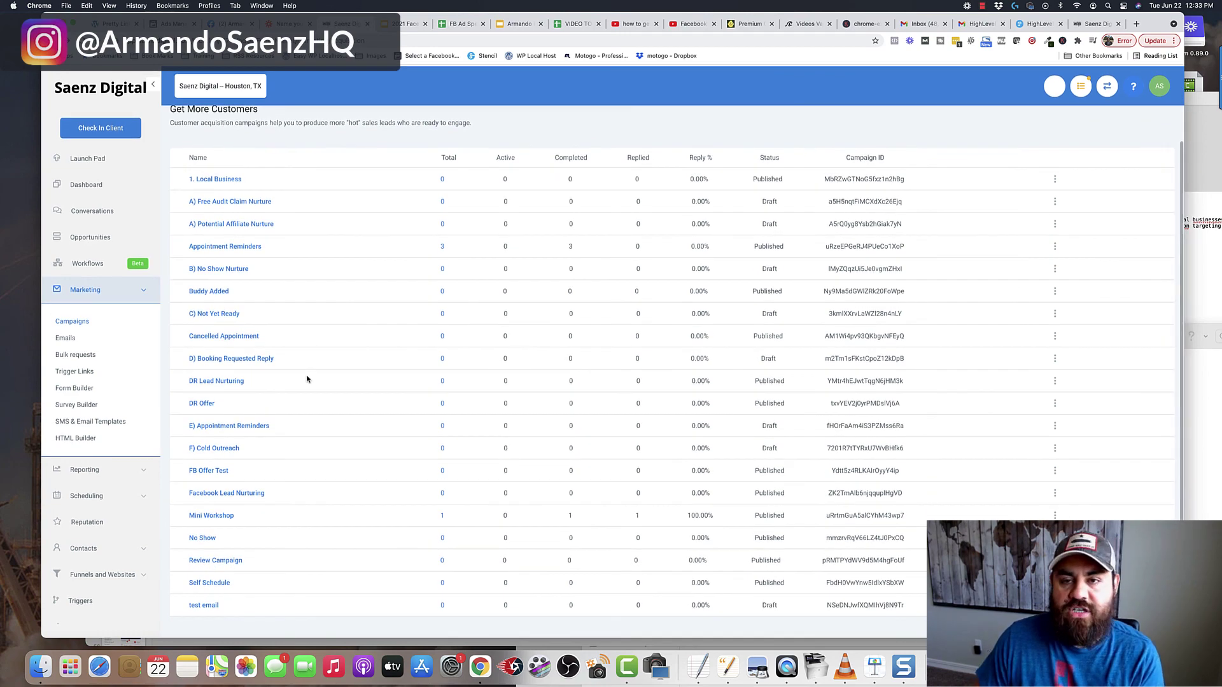